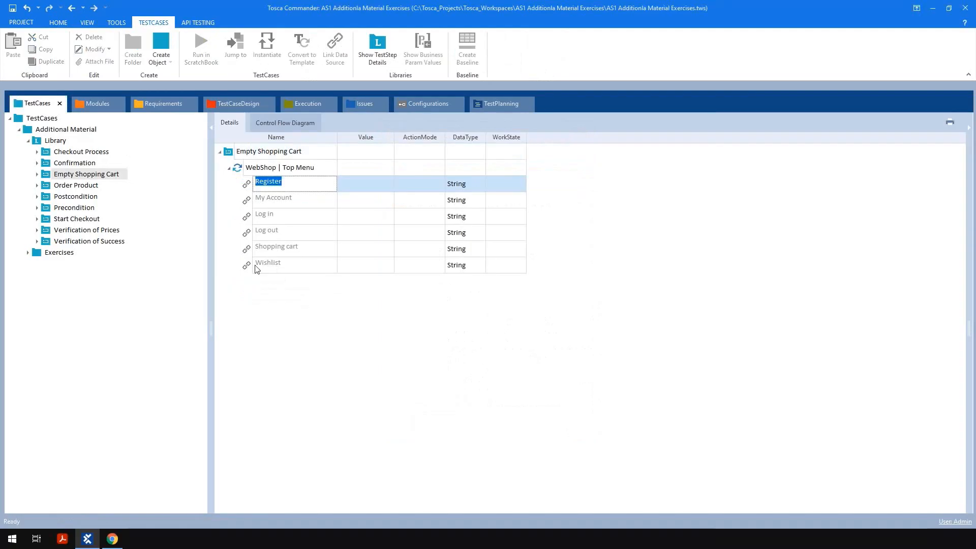
# Step: Rename the WebShop | Top Menu test step in Empty Shopping Cart to "Navigate to Cart"
pyautogui.click(321, 171)
pyautogui.click(322, 171)
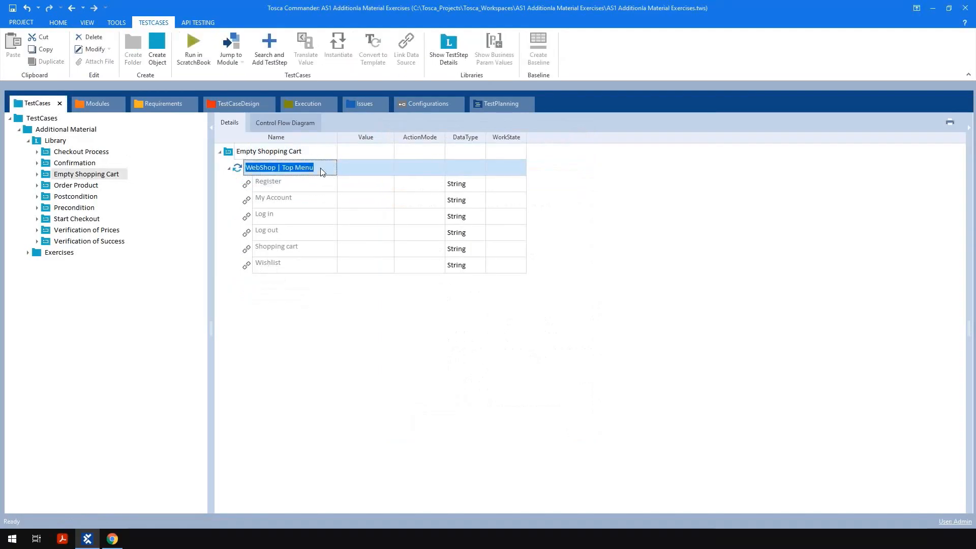
pyautogui.write('Navigate to Cart')
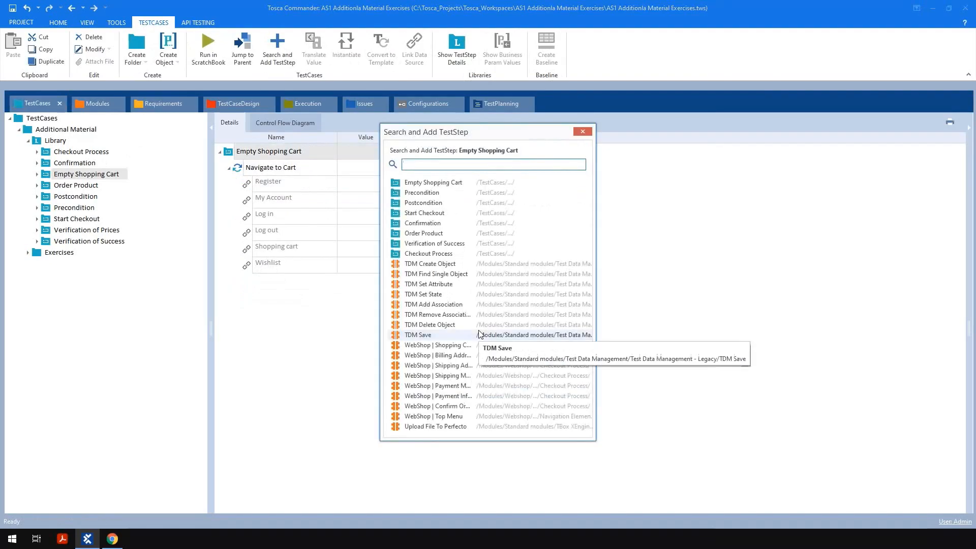
# Step: Add a second WebShop | Top Menu test step to Empty Shopping Cart and name it "Log Out"
pyautogui.write('op menu')
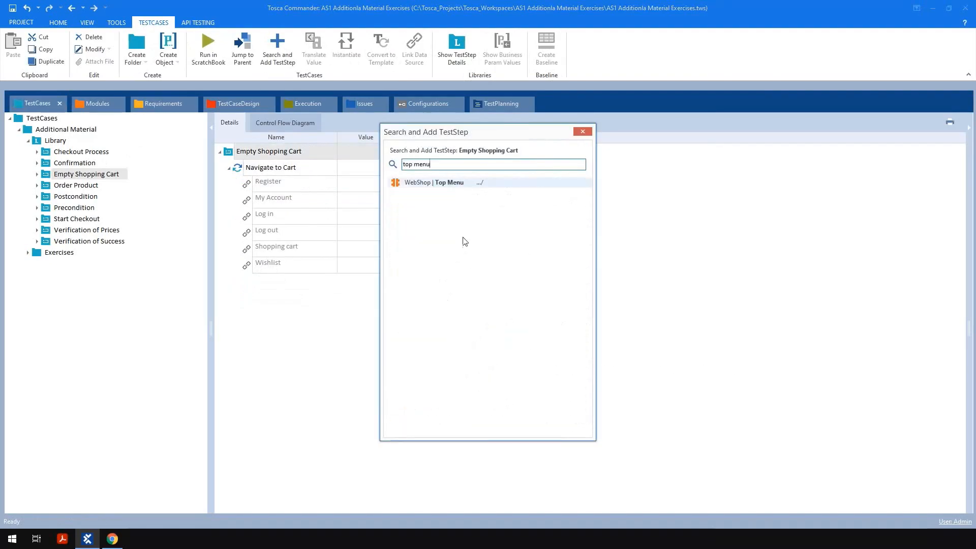
pyautogui.doubleClick(428, 183)
pyautogui.click(321, 282)
pyautogui.write('Log Out')
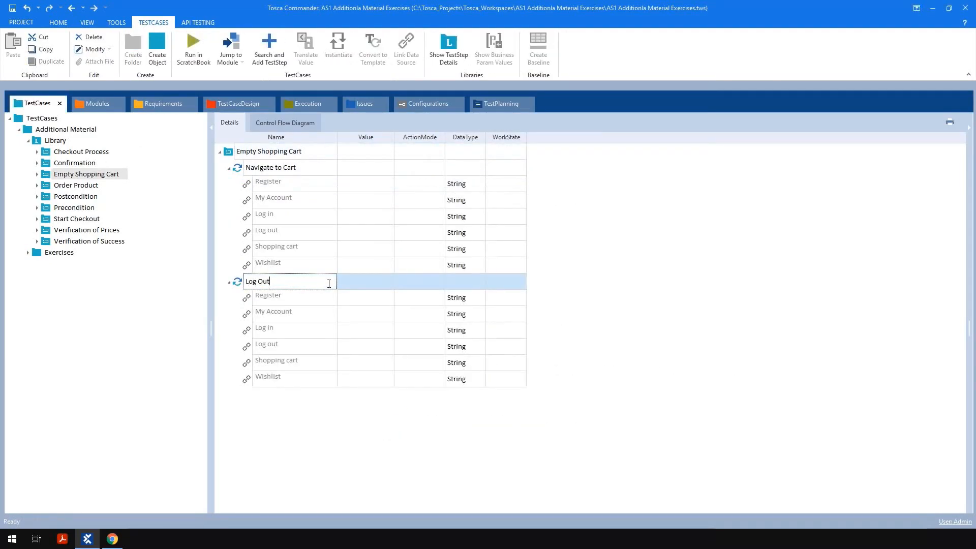
pyautogui.click(627, 355)
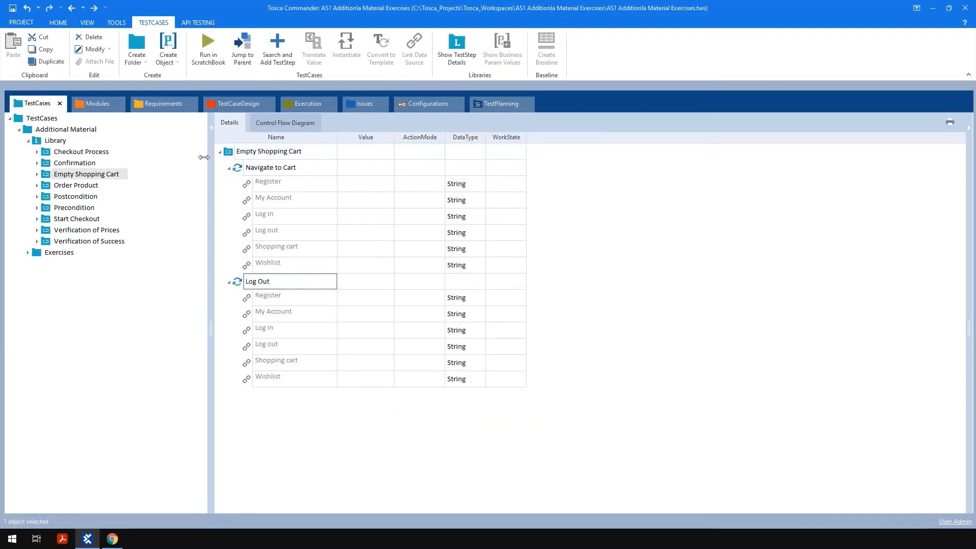
# Step: Add a third WebShop | Top Menu test step to Empty Shopping Cart and name it "Wait Until Logged Out"
pyautogui.hotkey('ctrl', 't')
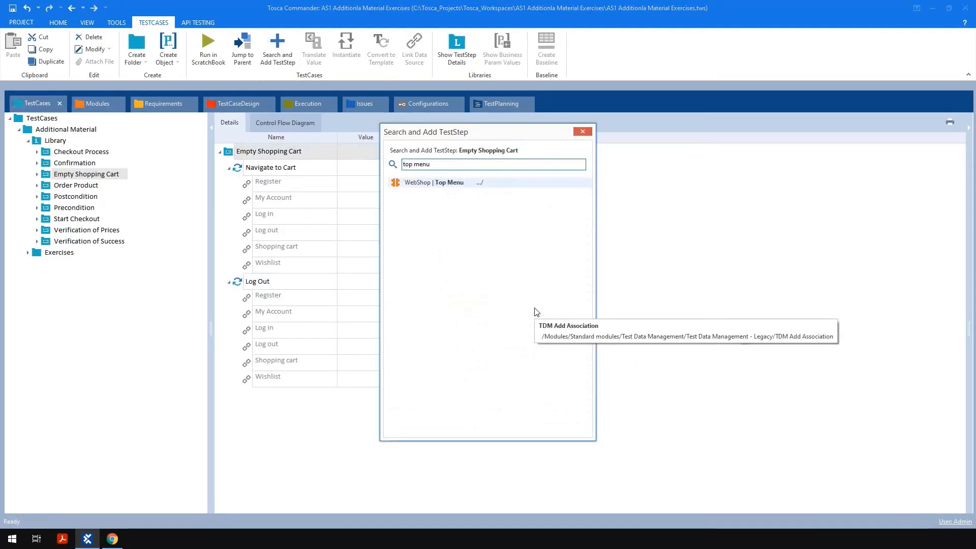
pyautogui.press('Return')
pyautogui.click(322, 398)
pyautogui.write('Wait U')
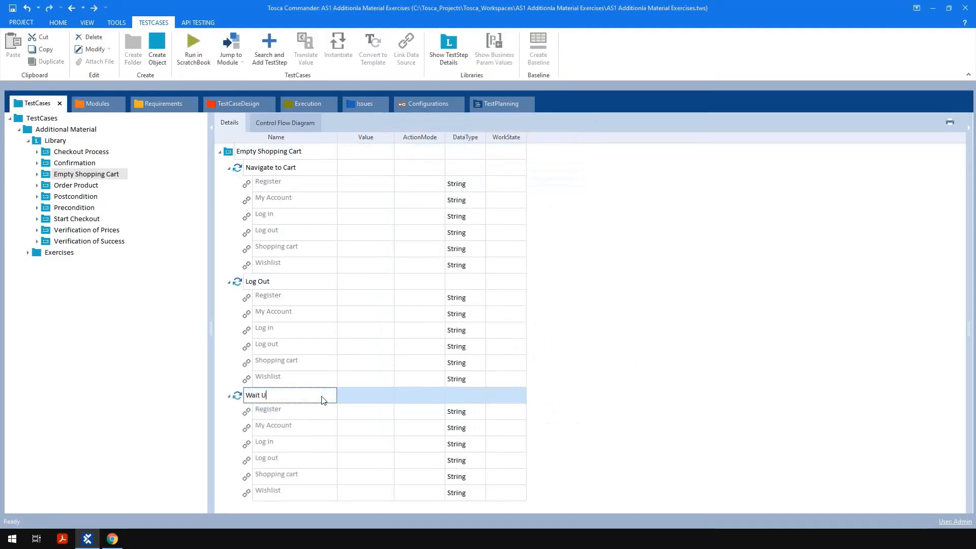
pyautogui.write('ntil Logged Out')
pyautogui.press('Return')
# Step: Add a CloseBrowser test step to Empty Shopping Cart and name it "Close Web Shop"
pyautogui.click(236, 152)
pyautogui.hotkey('ctrl', 't')
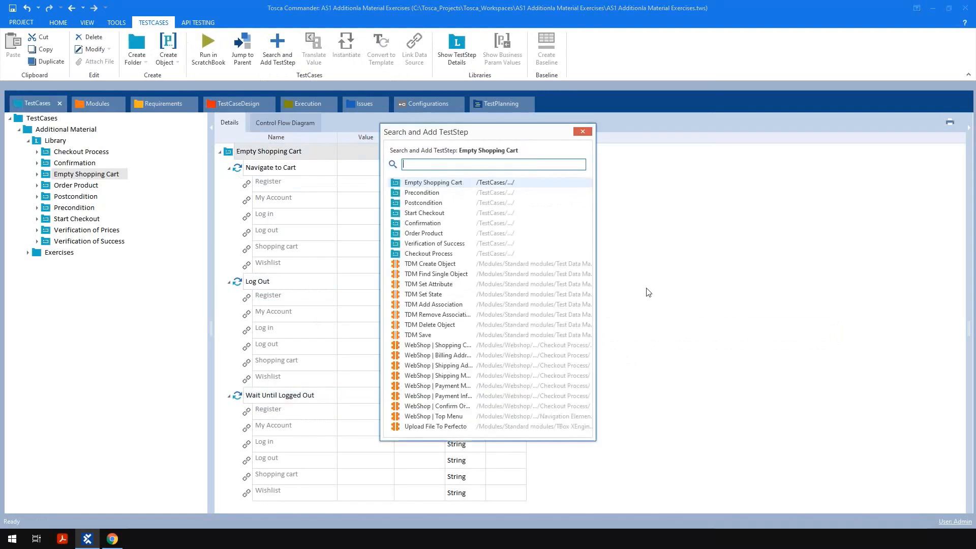
pyautogui.write('closebr')
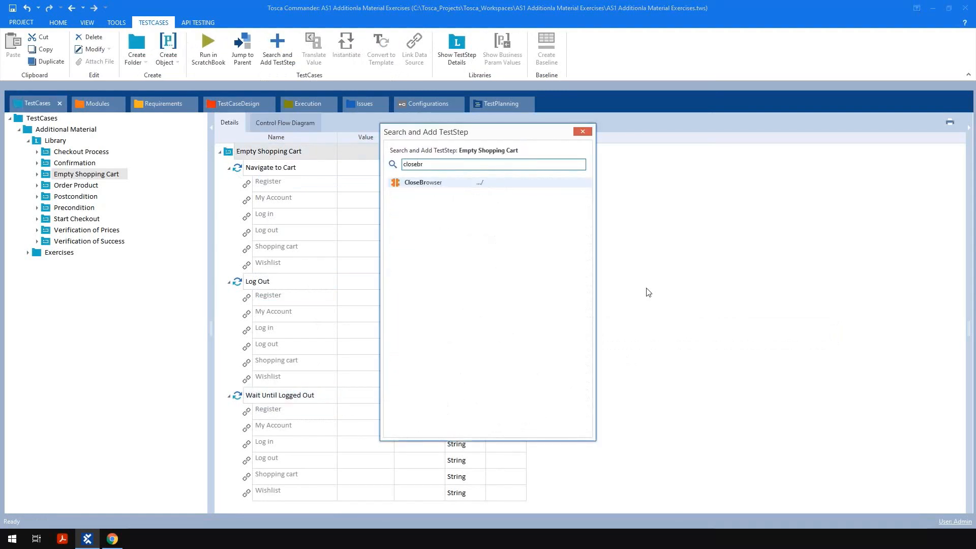
pyautogui.press('Return')
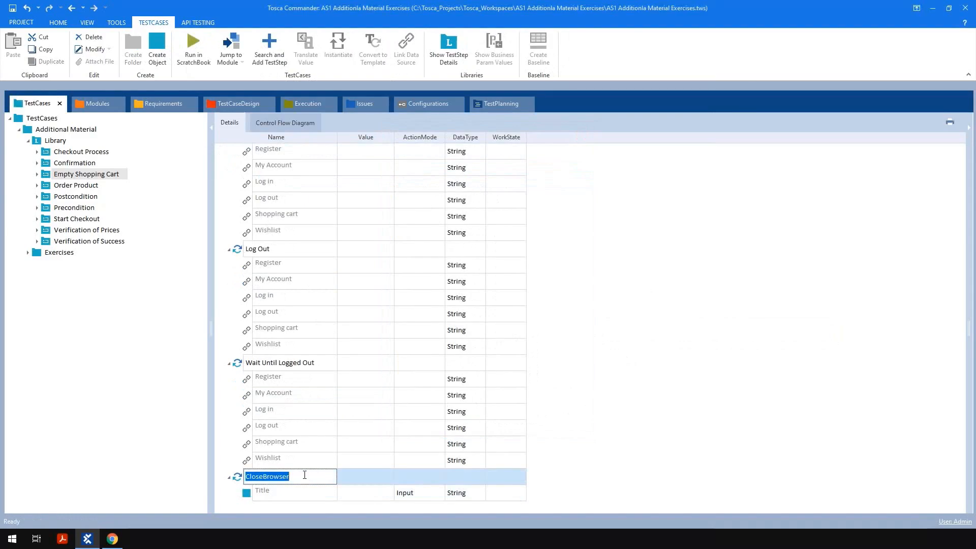
pyautogui.write('Close Web Shop')
# Step: Set the Shopping cart link's value to x in the Navigate to Cart test step
pyautogui.scroll(1, 365, 250)
pyautogui.click(364, 247)
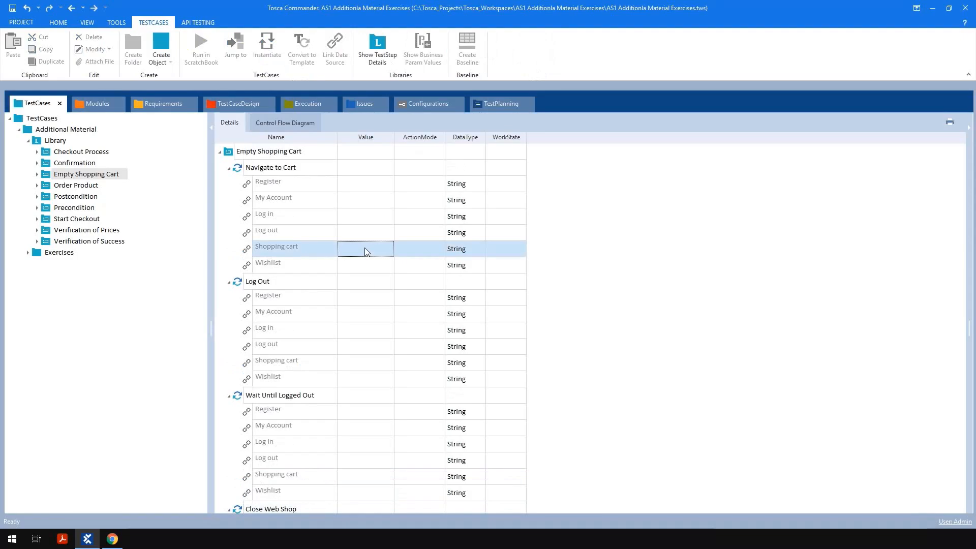
pyautogui.write('x')
pyautogui.press('Return')
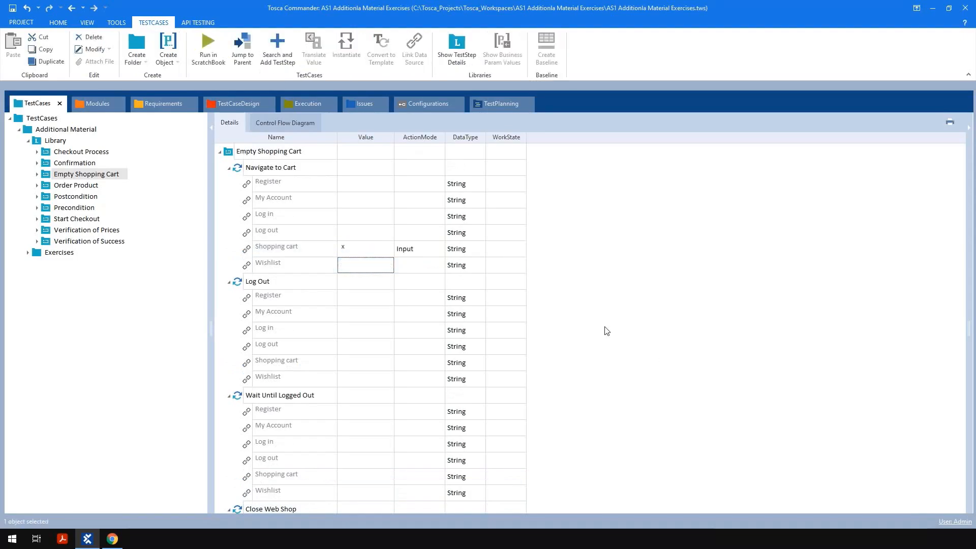
# Step: Set the Log out link's value to x in the Log Out test step
pyautogui.click(365, 347)
pyautogui.click(365, 346)
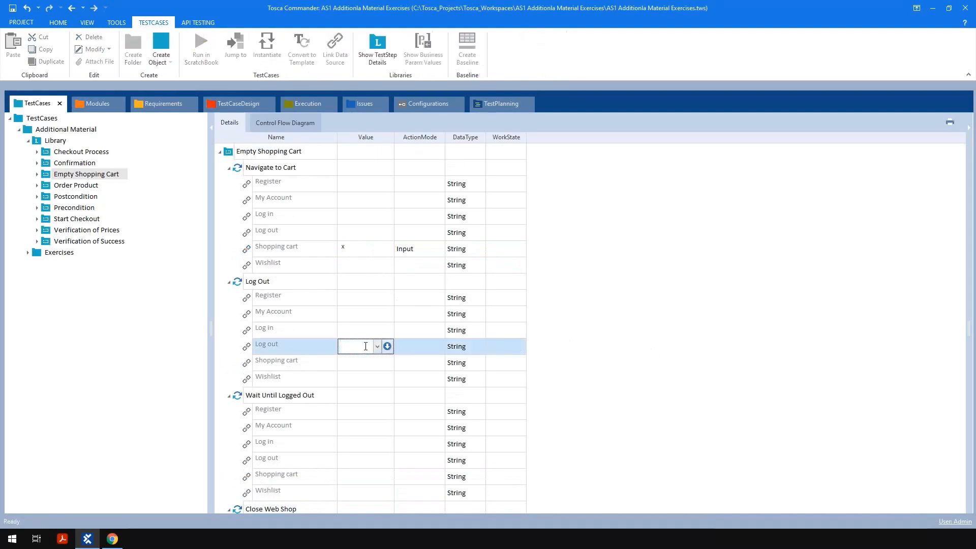
pyautogui.write('x')
pyautogui.press('Return')
# Step: In Wait Until Logged Out, set the Log in link to Visible = True with action mode WaitOn
pyautogui.scroll(-1, 596, 363)
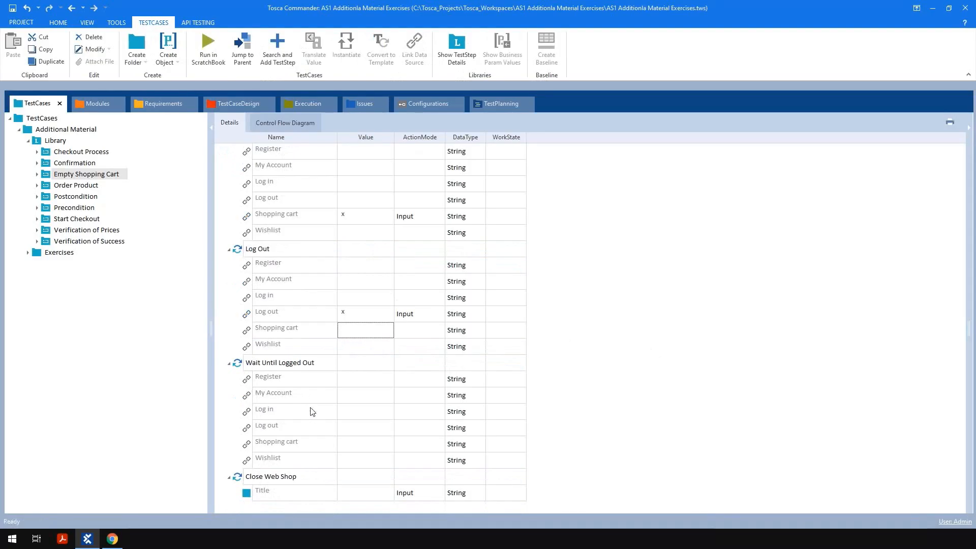
pyautogui.click(365, 410)
pyautogui.click(388, 412)
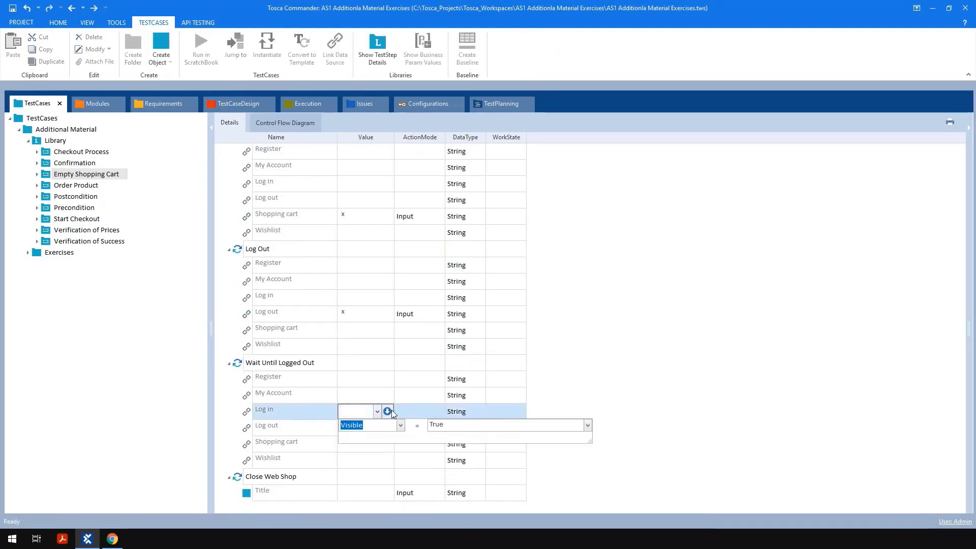
pyautogui.click(400, 426)
pyautogui.click(365, 463)
pyautogui.click(459, 425)
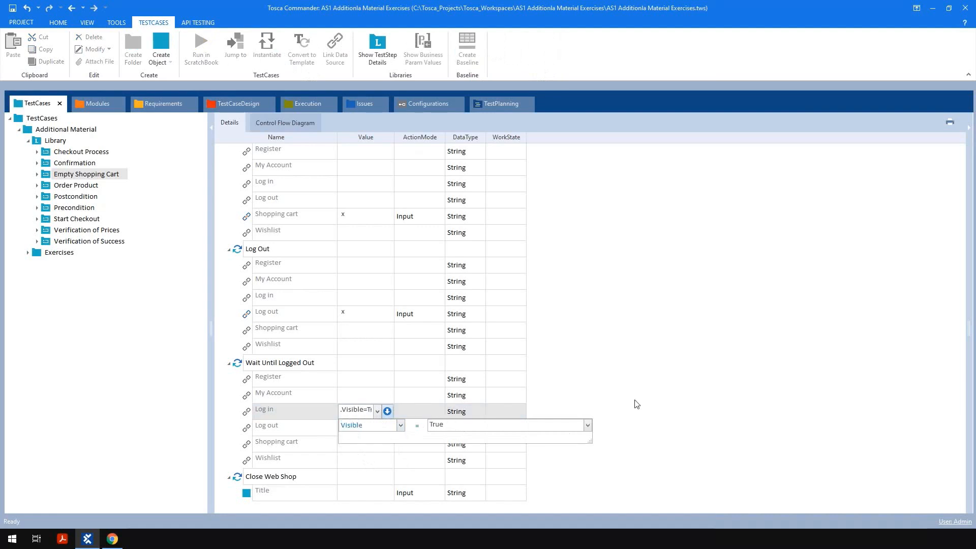
pyautogui.click(636, 404)
pyautogui.click(440, 412)
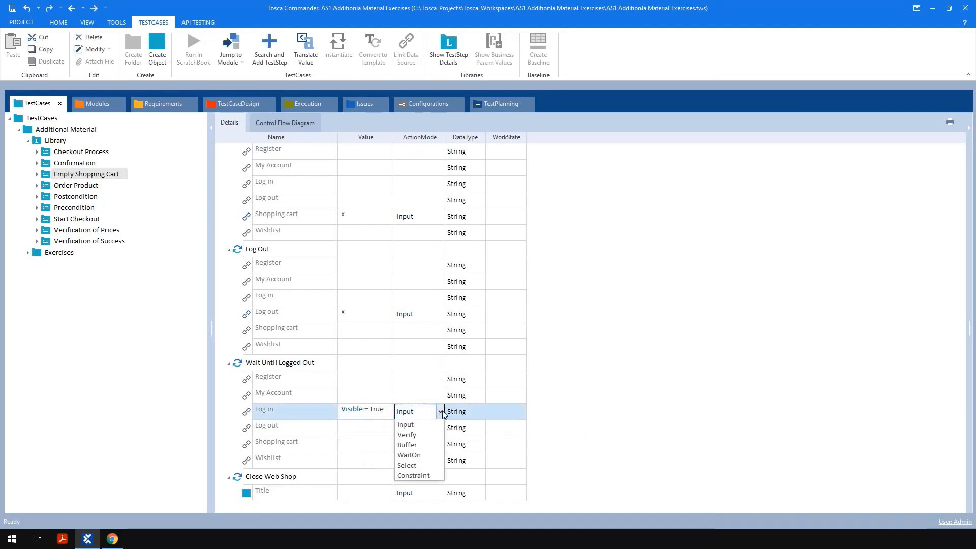
pyautogui.click(432, 452)
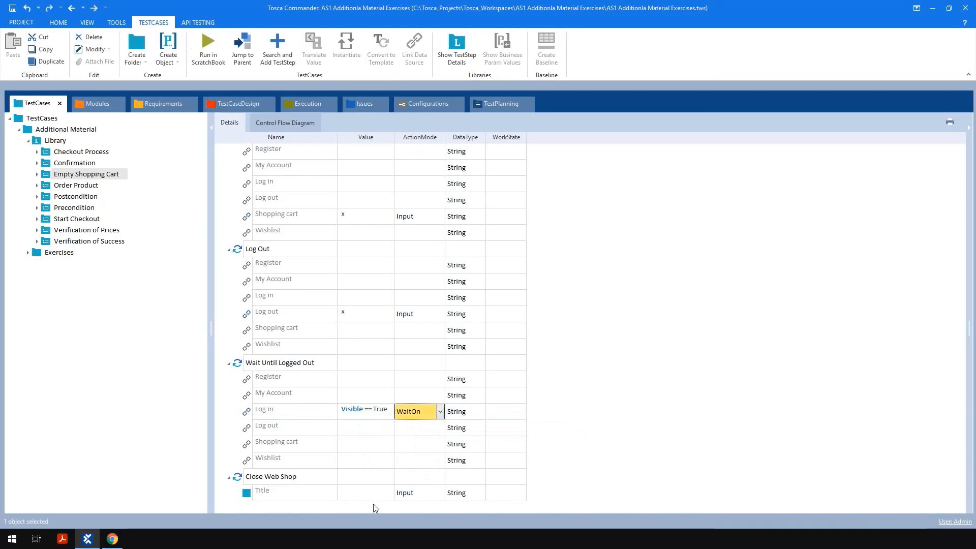
# Step: Set the Title value of the Close Web Shop test step to Demo*
pyautogui.click(365, 494)
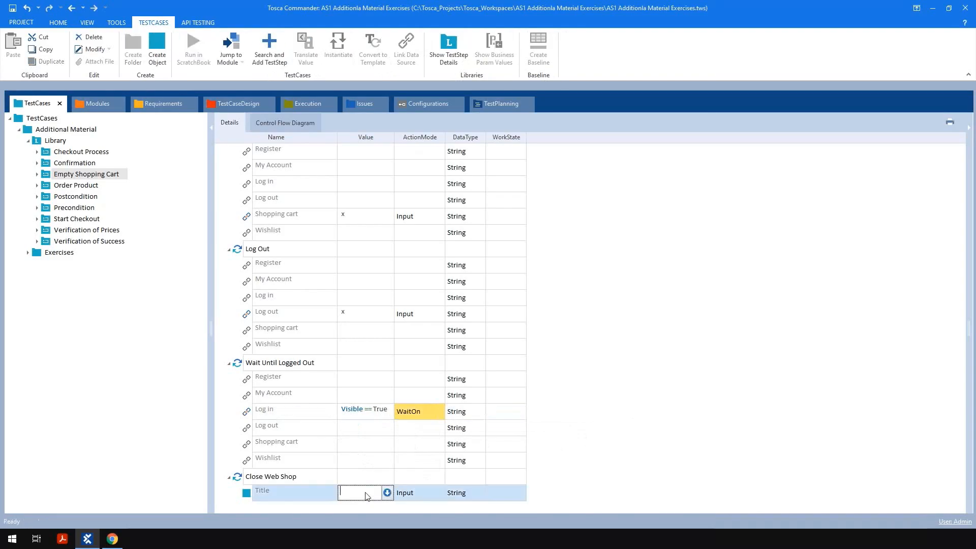
pyautogui.write('Demo*')
pyautogui.press('Return')
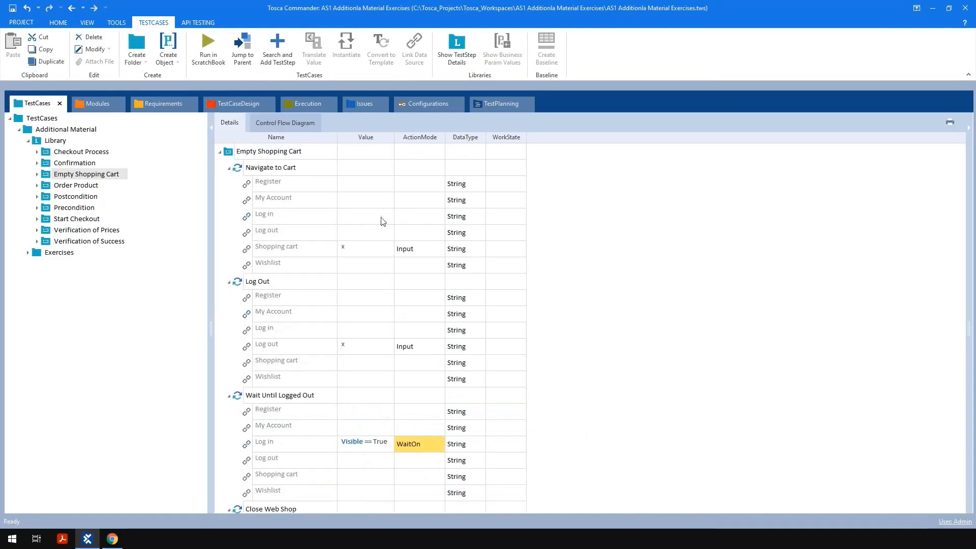
# Step: Create a WHILE statement in Empty Shopping Cart and place it between Navigate to Cart and Log Out
pyautogui.rightClick(231, 155)
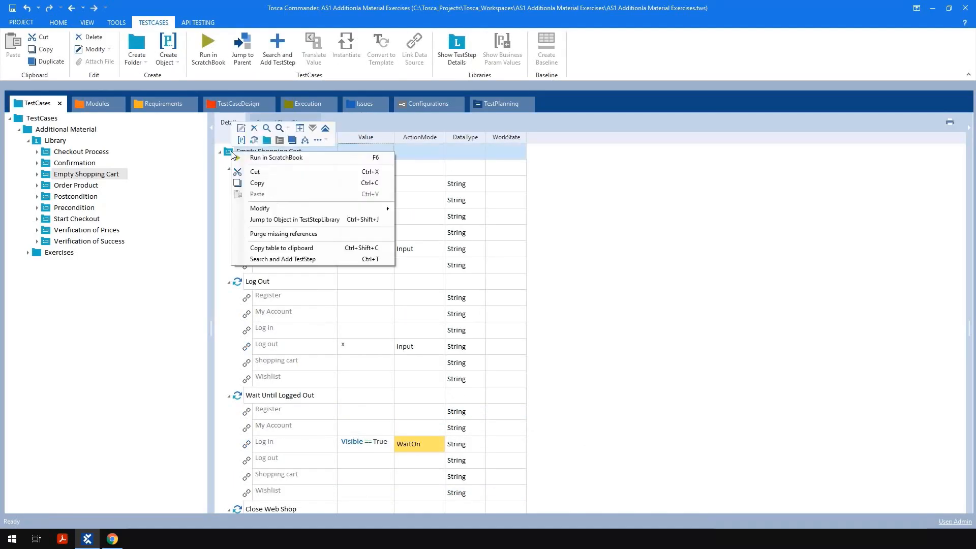
pyautogui.click(329, 138)
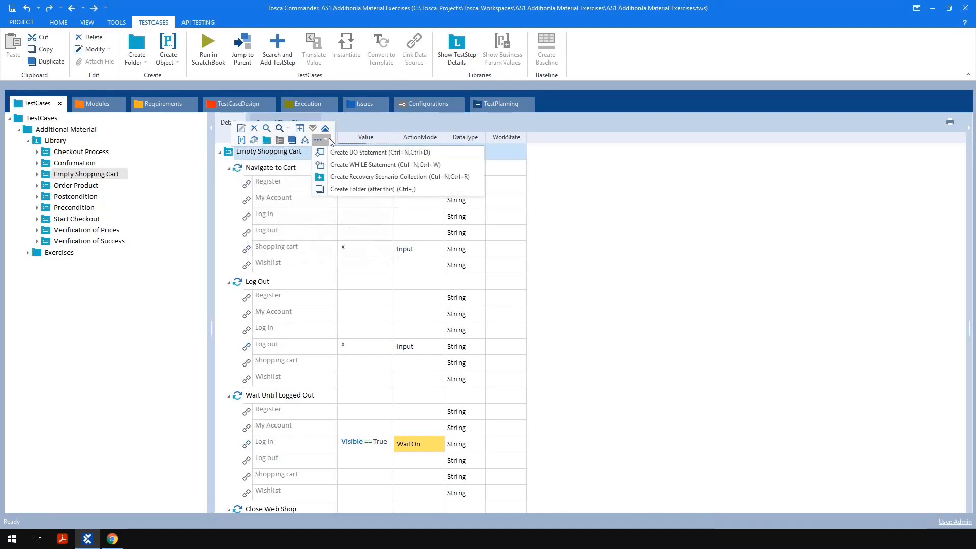
pyautogui.click(343, 165)
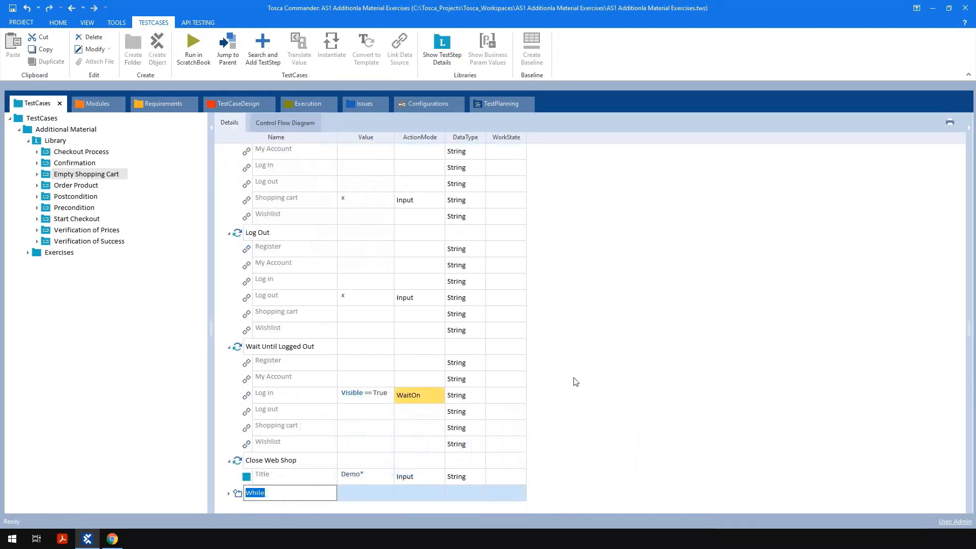
pyautogui.press('Return')
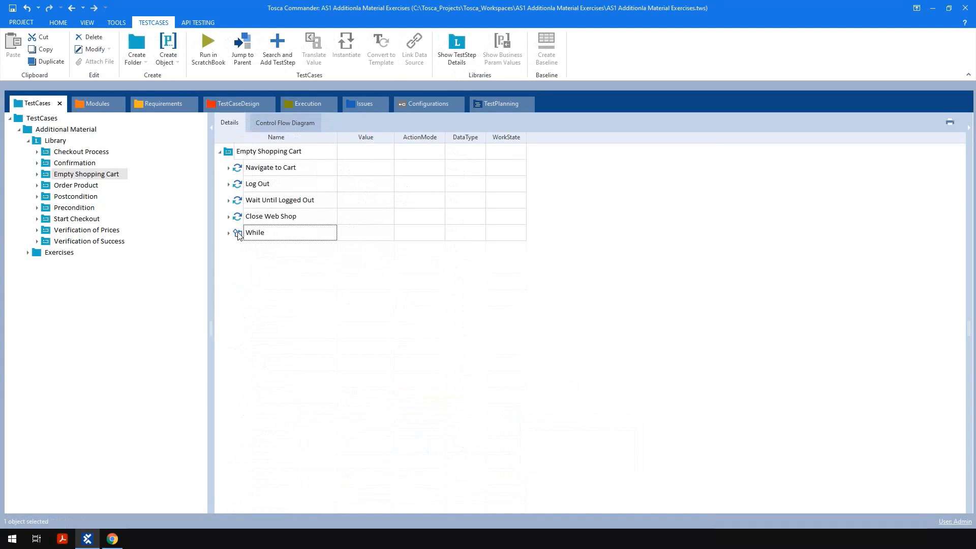
pyautogui.moveTo(238, 235); pyautogui.dragTo(232, 181)
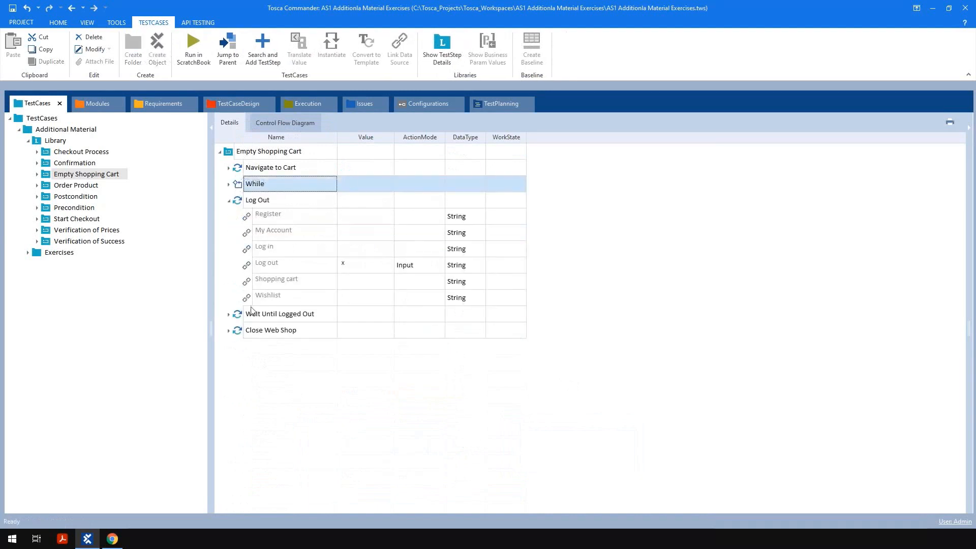
pyautogui.click(229, 201)
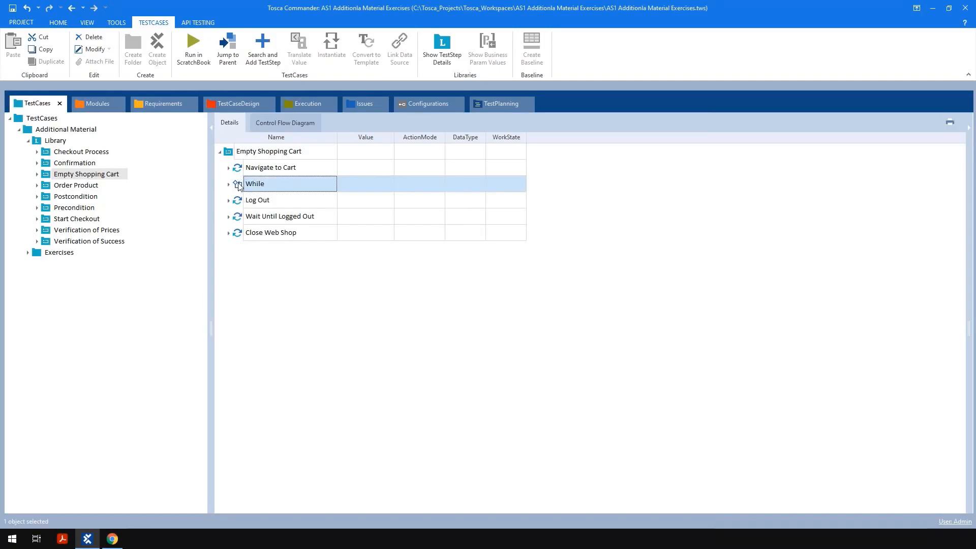
# Step: Add a WebShop | Shopping Cart test step to the While statement's Condition and name it "Verify Table Exists"
pyautogui.doubleClick(239, 186)
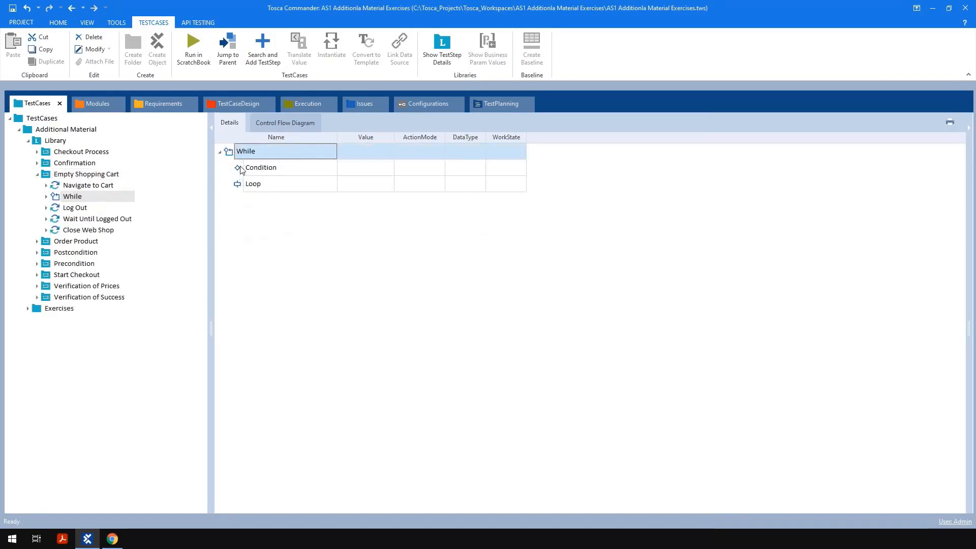
pyautogui.doubleClick(243, 168)
pyautogui.hotkey('ctrl', 't')
pyautogui.write('shopping car')
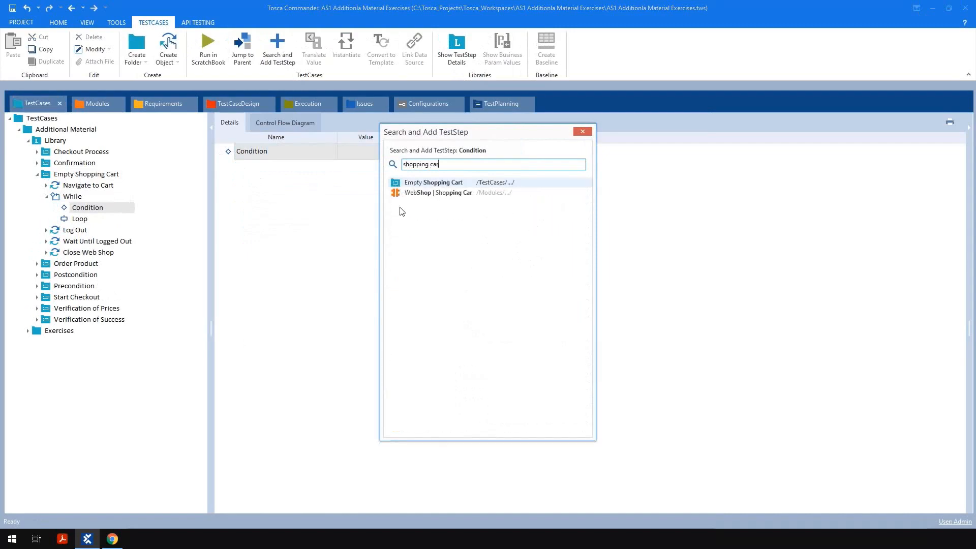
pyautogui.doubleClick(427, 192)
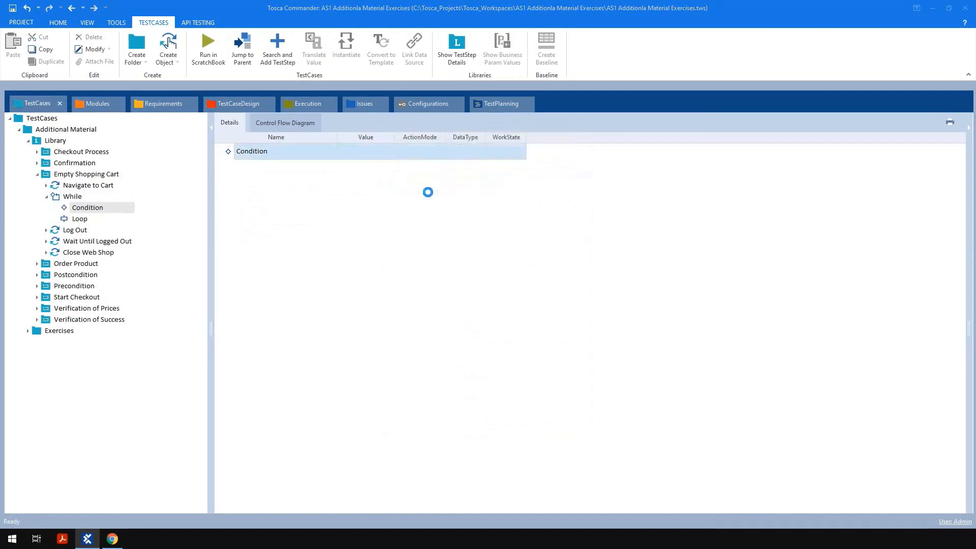
pyautogui.hotkey('ctrl', 'a')
pyautogui.write('Verify Table Exis')
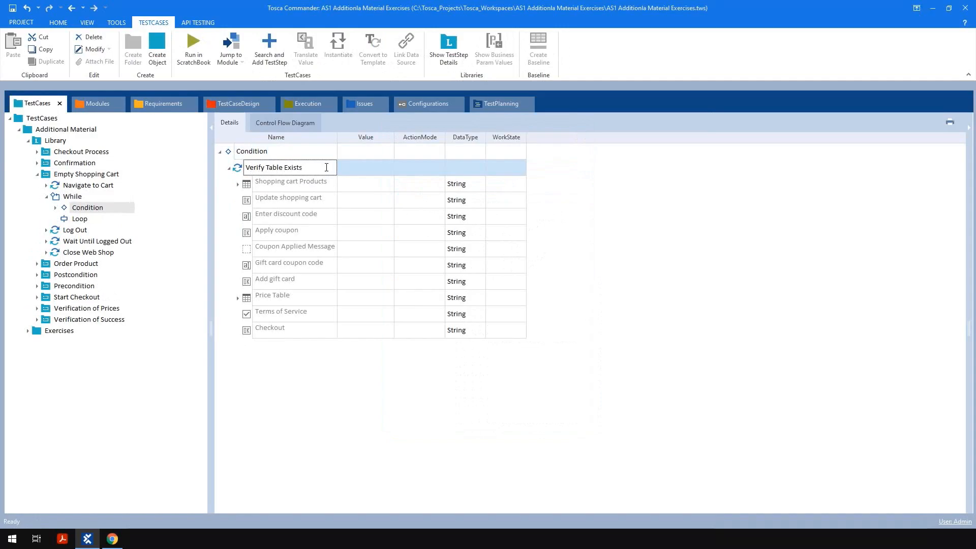
pyautogui.press('Return')
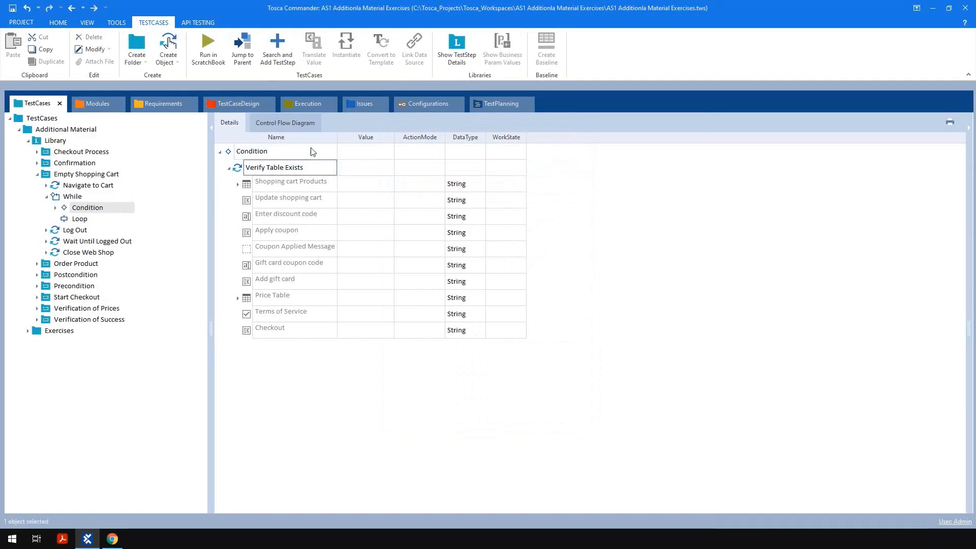
# Step: Add a WebShop | Shopping Cart test step to the While statement's Loop and name it "Empty Cart"
pyautogui.click(77, 219)
pyautogui.click(256, 153)
pyautogui.hotkey('ctrl', 't')
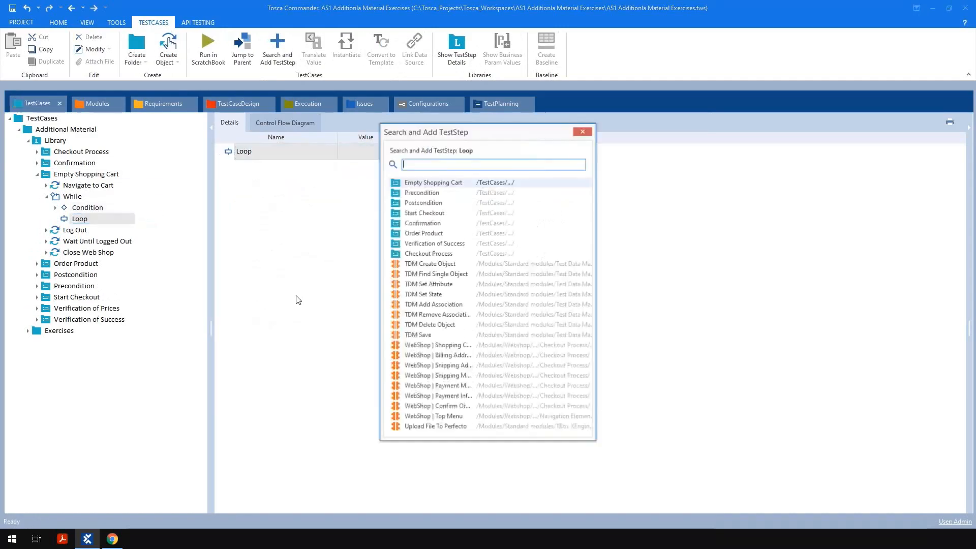
pyautogui.write('shopping ca')
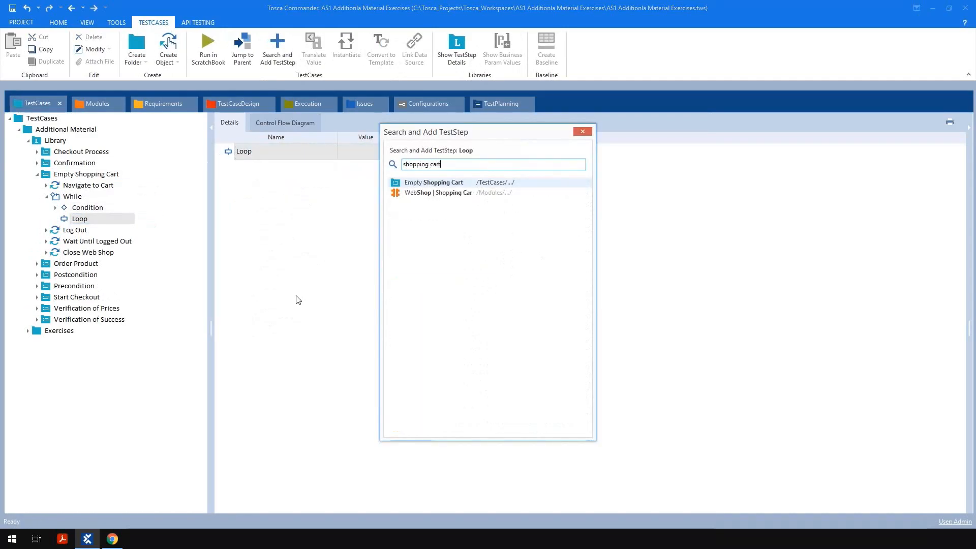
pyautogui.write('rt')
pyautogui.doubleClick(420, 192)
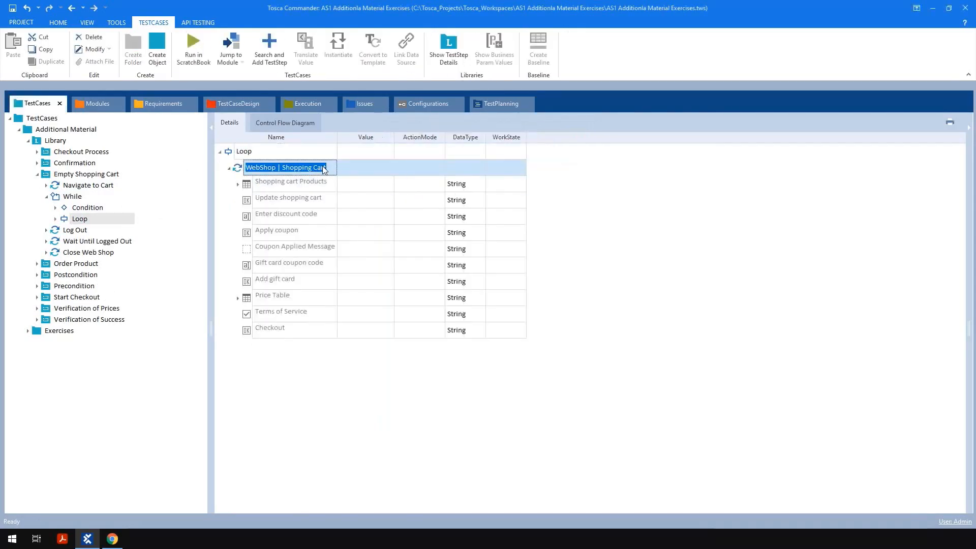
pyautogui.write('Empt')
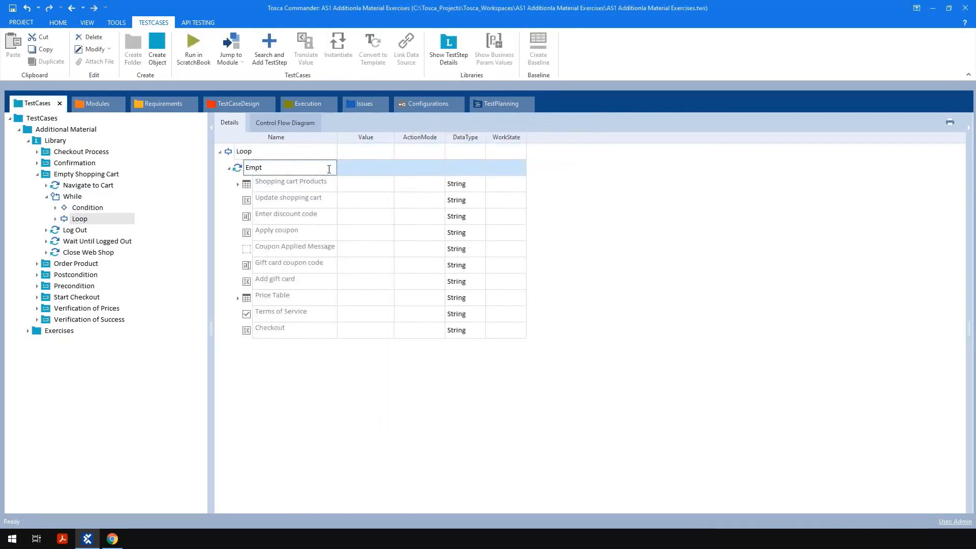
pyautogui.write('y Cart')
pyautogui.click(585, 234)
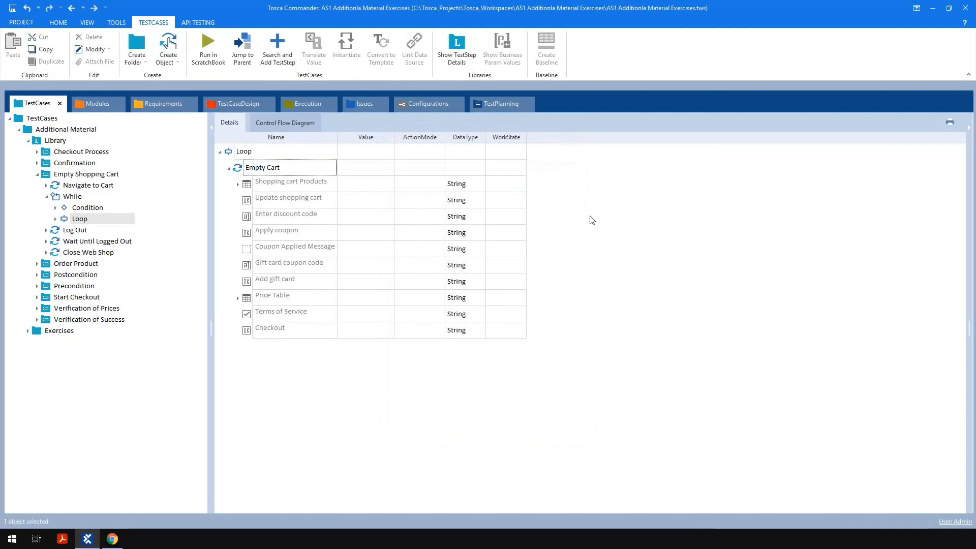
# Step: Open the Verify Table Exists test step, switch to the Demo Web Shop in Chrome and look at the shopping cart page
pyautogui.click(104, 207)
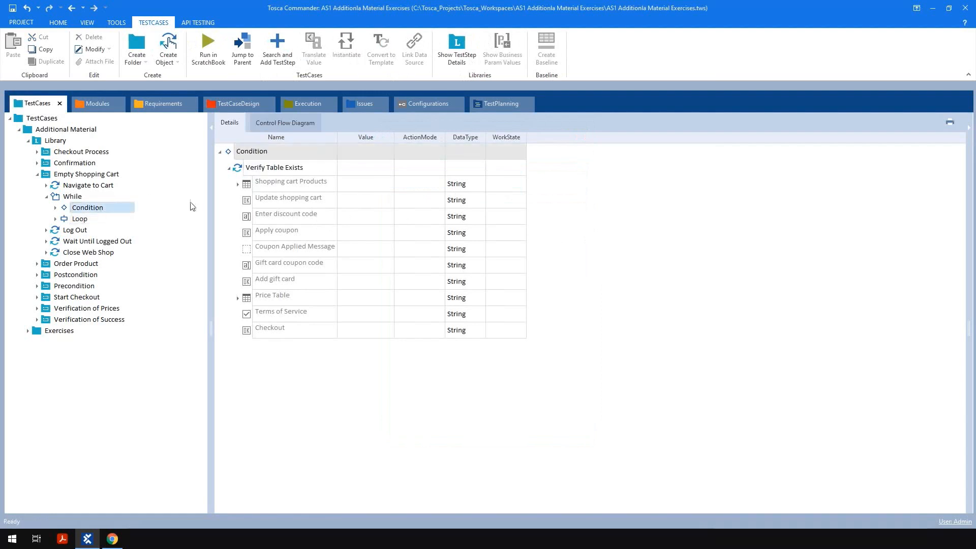
pyautogui.doubleClick(238, 169)
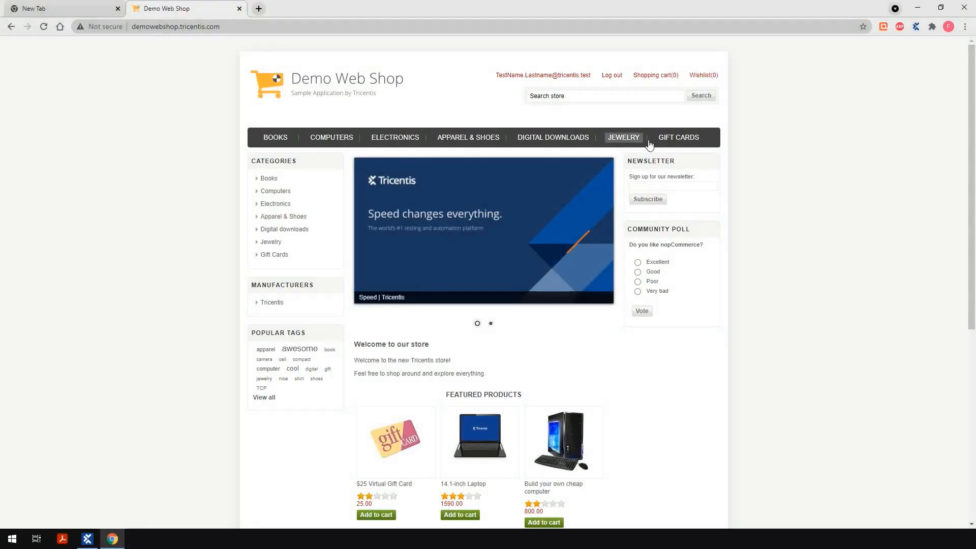
pyautogui.click(661, 78)
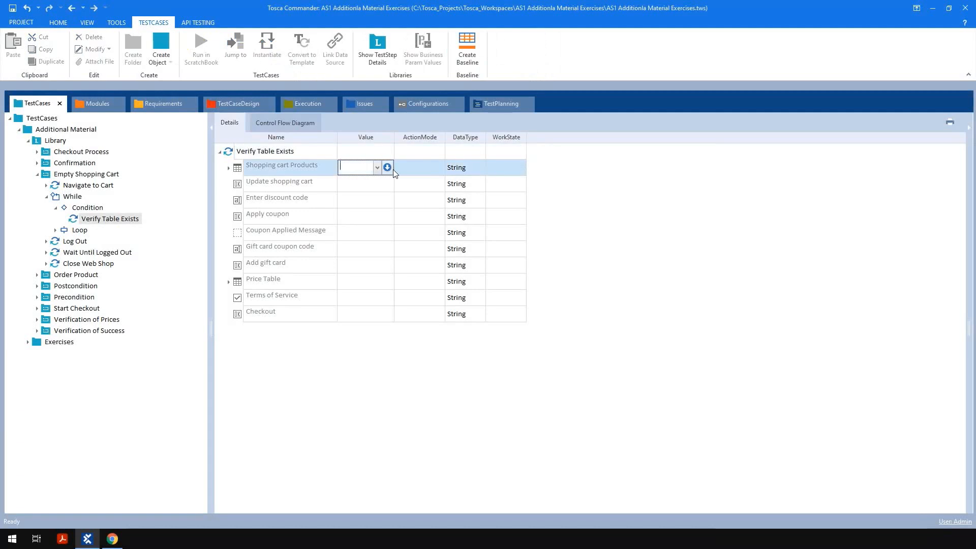
# Step: Back in Tosca, set Shopping cart Products in Verify Table Exists to Exists = True with action mode Verify
pyautogui.click(388, 168)
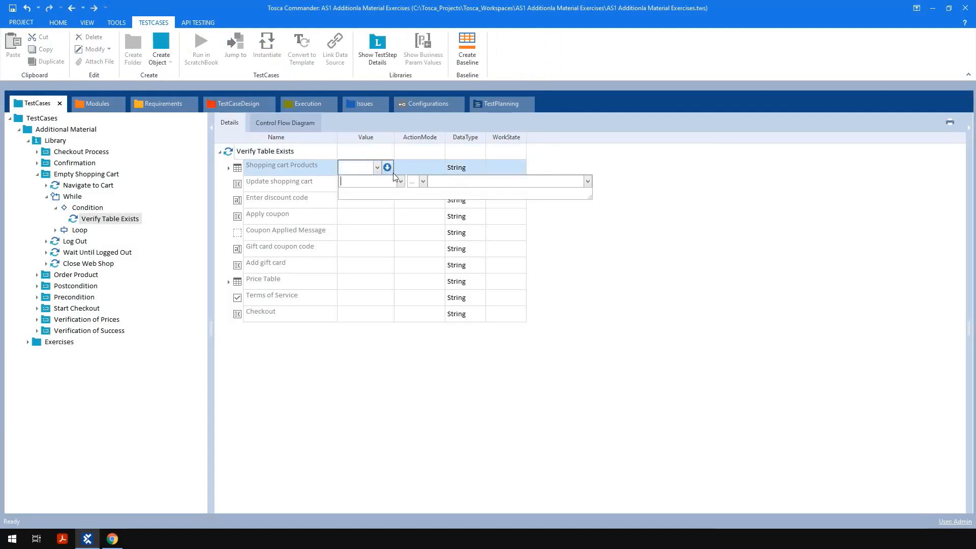
pyautogui.click(401, 182)
pyautogui.click(384, 201)
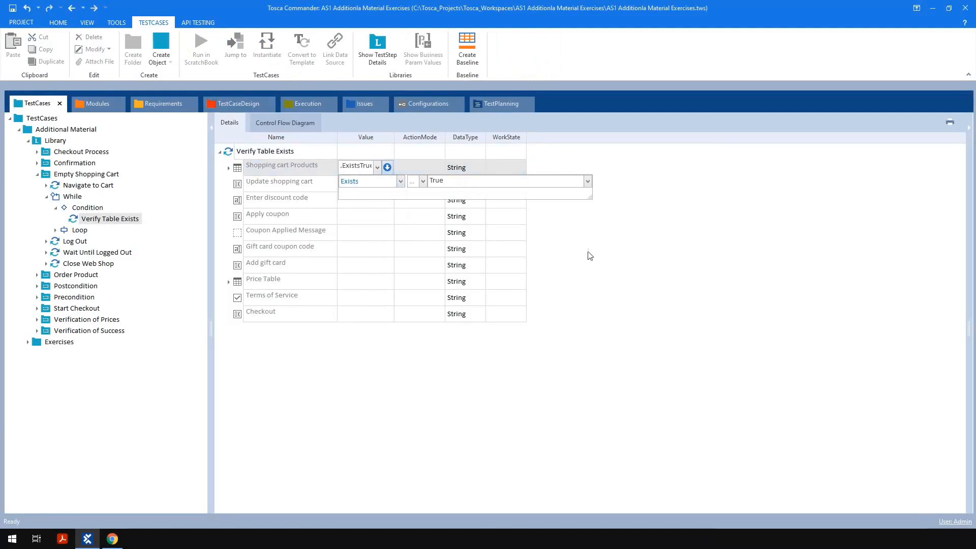
pyautogui.click(427, 168)
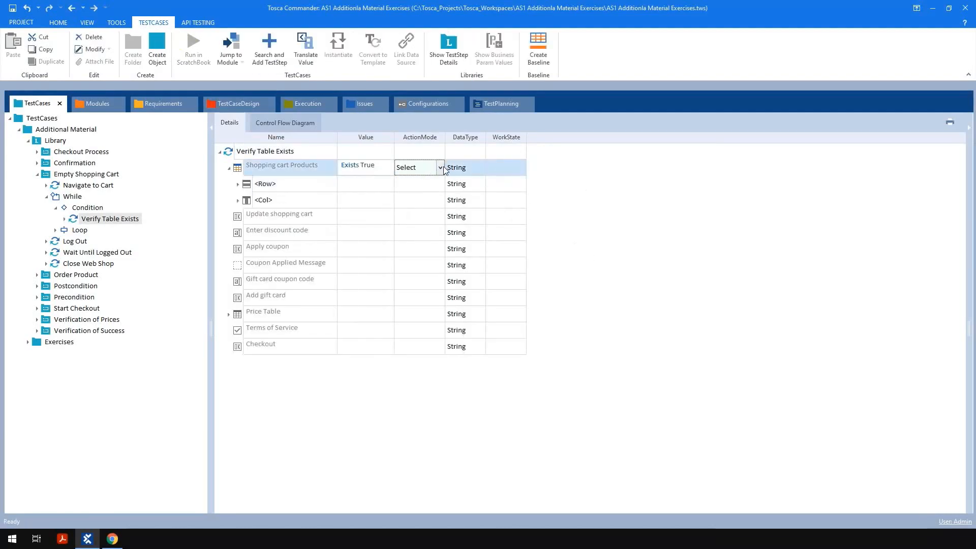
pyautogui.click(440, 168)
pyautogui.click(432, 186)
pyautogui.click(595, 229)
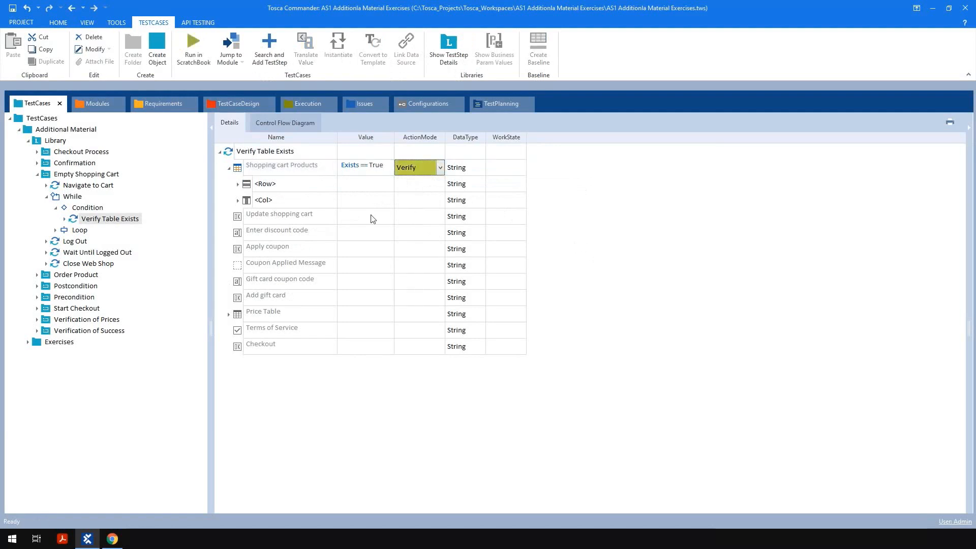
# Step: In the Loop's Empty Cart test step, set Shopping cart Products to action mode Select and choose row $1
pyautogui.click(80, 230)
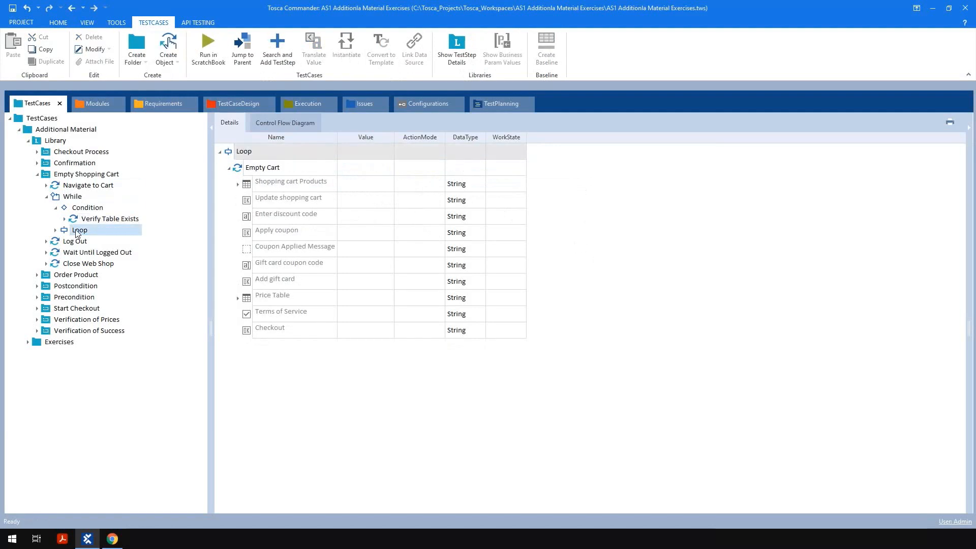
pyautogui.click(74, 230)
pyautogui.click(436, 187)
pyautogui.click(441, 186)
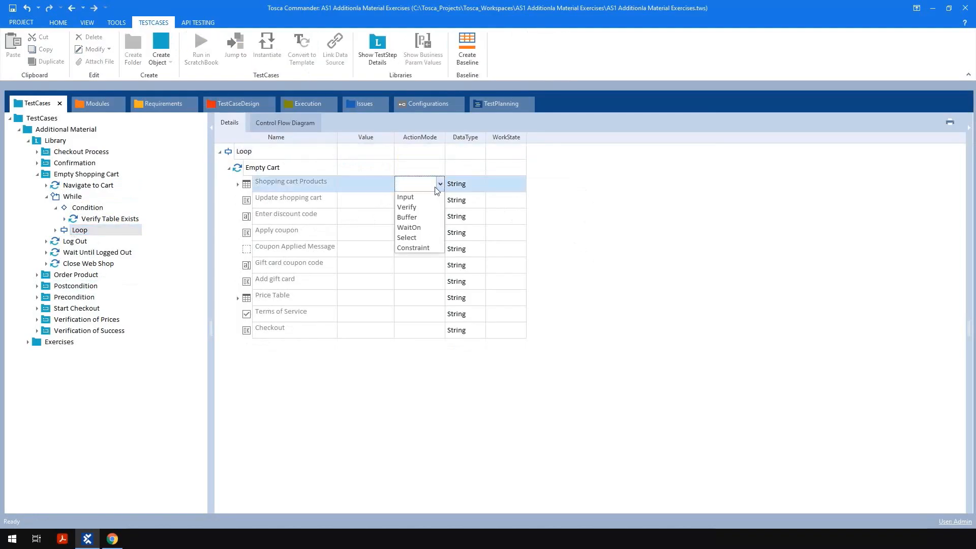
pyautogui.click(415, 236)
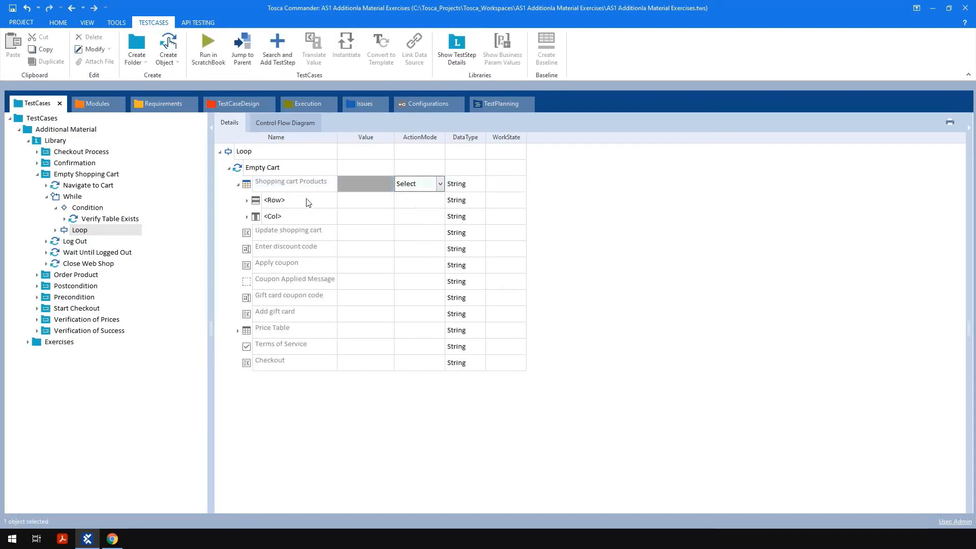
pyautogui.click(308, 201)
pyautogui.click(333, 200)
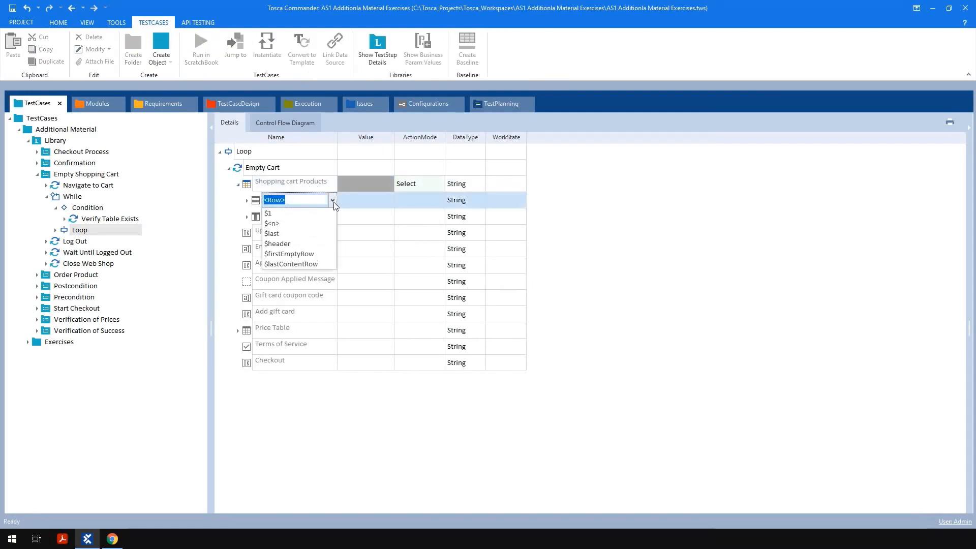
pyautogui.click(318, 213)
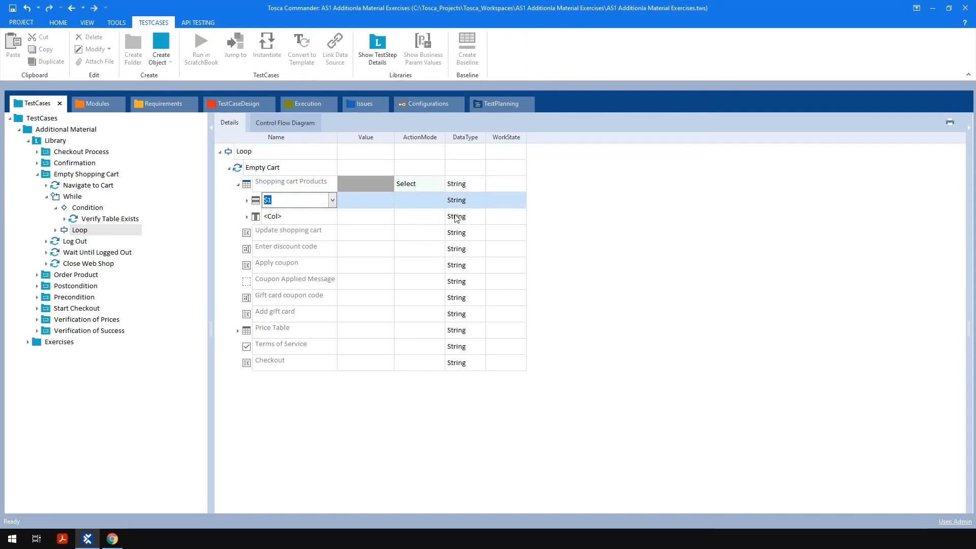
pyautogui.click(326, 218)
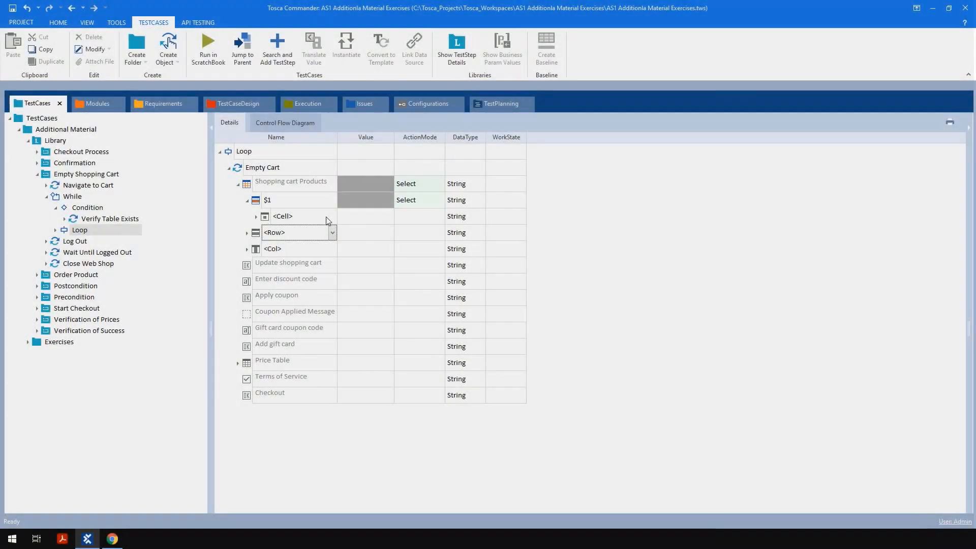
# Step: Choose the Remove cell for row $1 in Empty Cart and set its action mode to Select
pyautogui.click(327, 217)
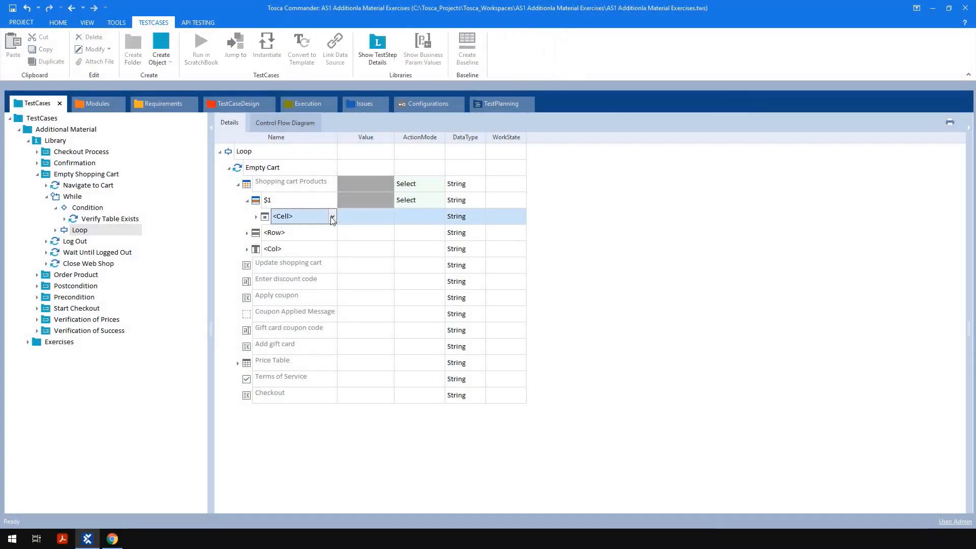
pyautogui.click(333, 217)
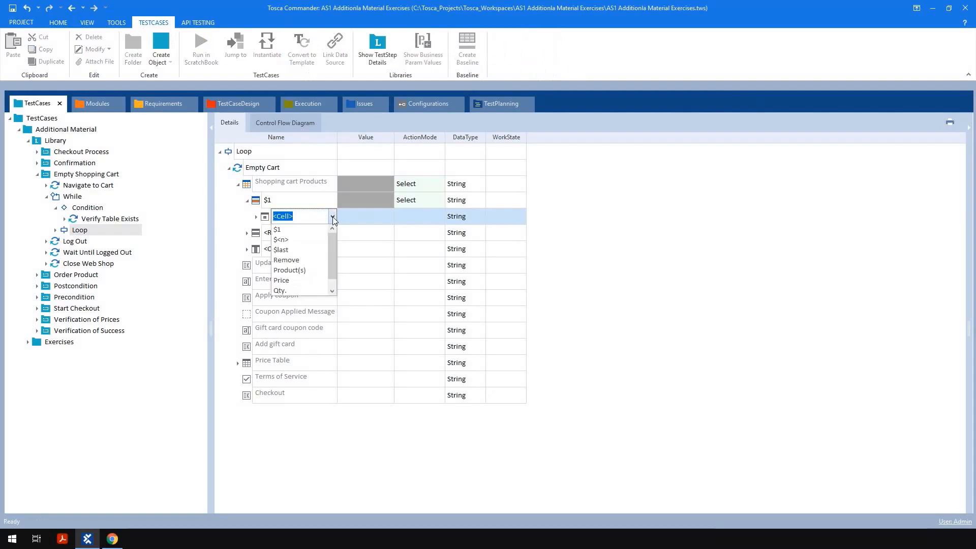
pyautogui.click(301, 260)
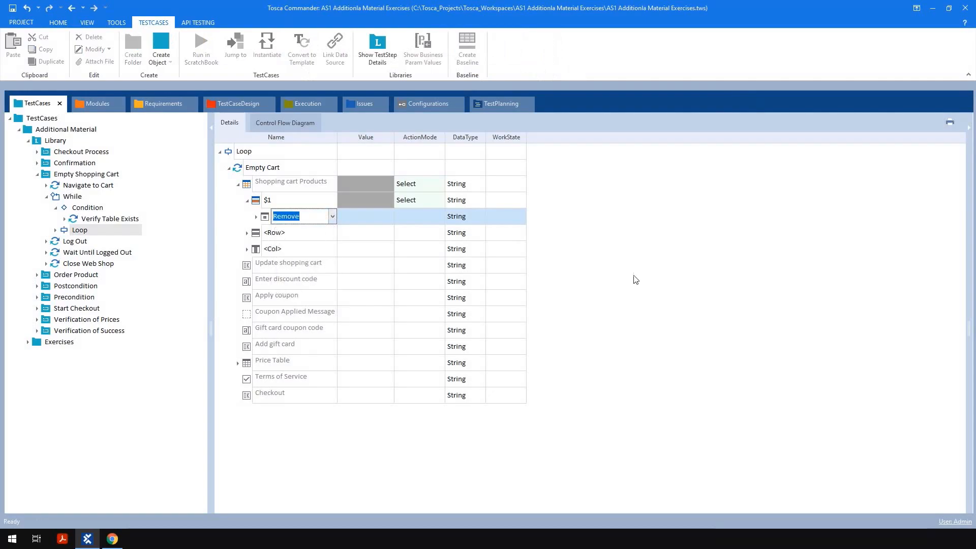
pyautogui.click(604, 245)
pyautogui.click(423, 214)
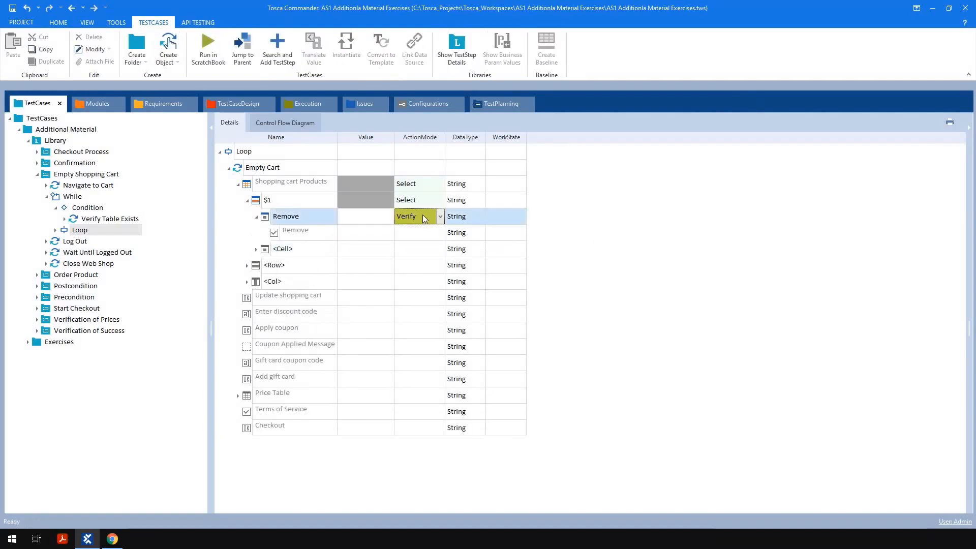
pyautogui.click(440, 217)
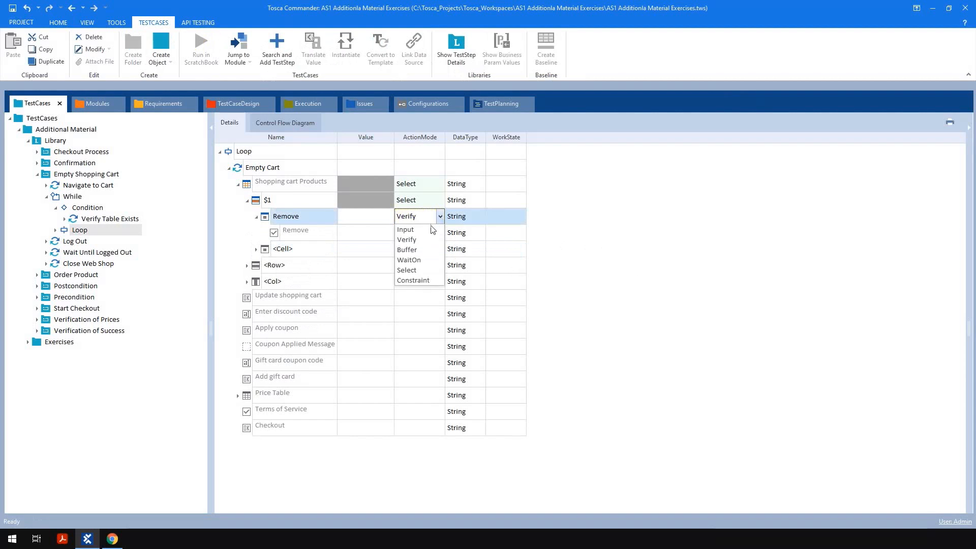
pyautogui.click(418, 271)
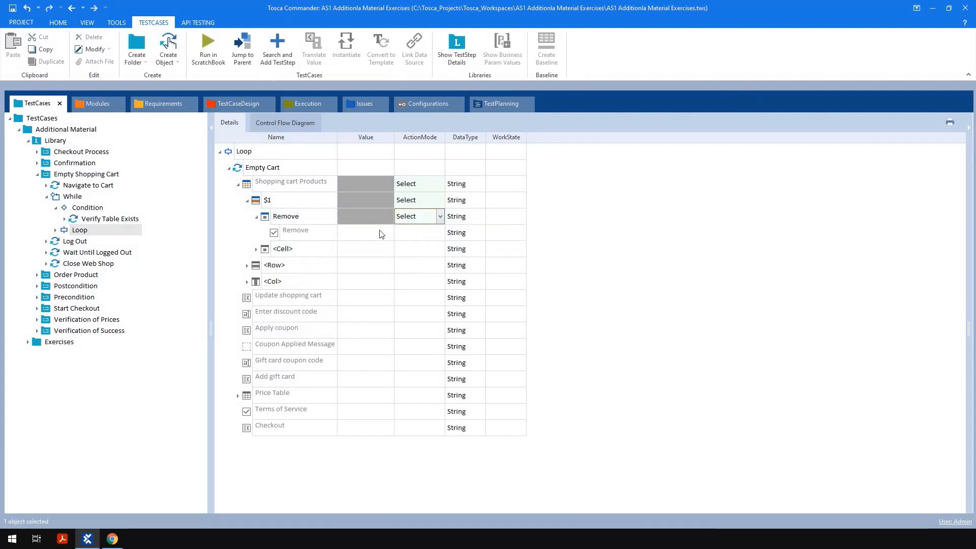
# Step: Set the Remove checkbox's value to True and the Update shopping cart value to x in Empty Cart
pyautogui.click(355, 234)
pyautogui.click(355, 234)
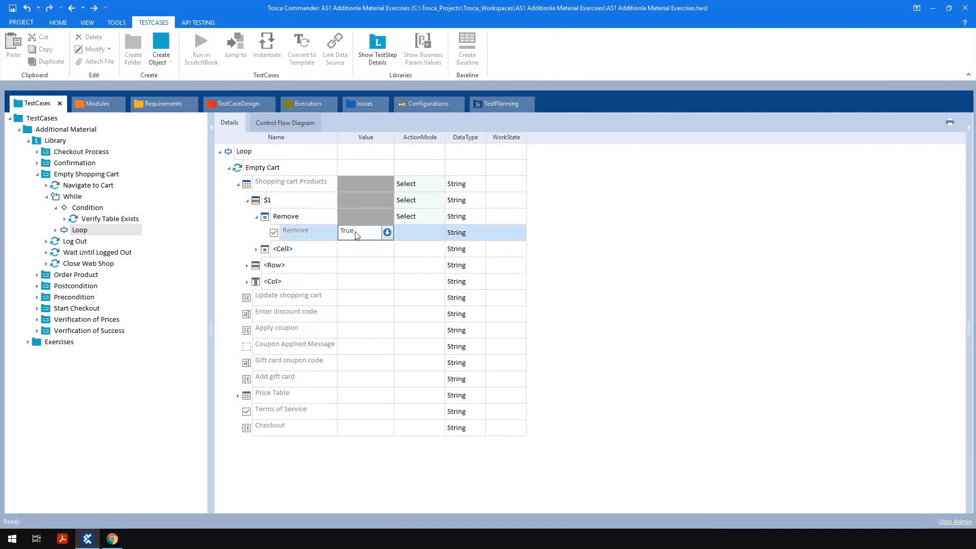
pyautogui.click(404, 236)
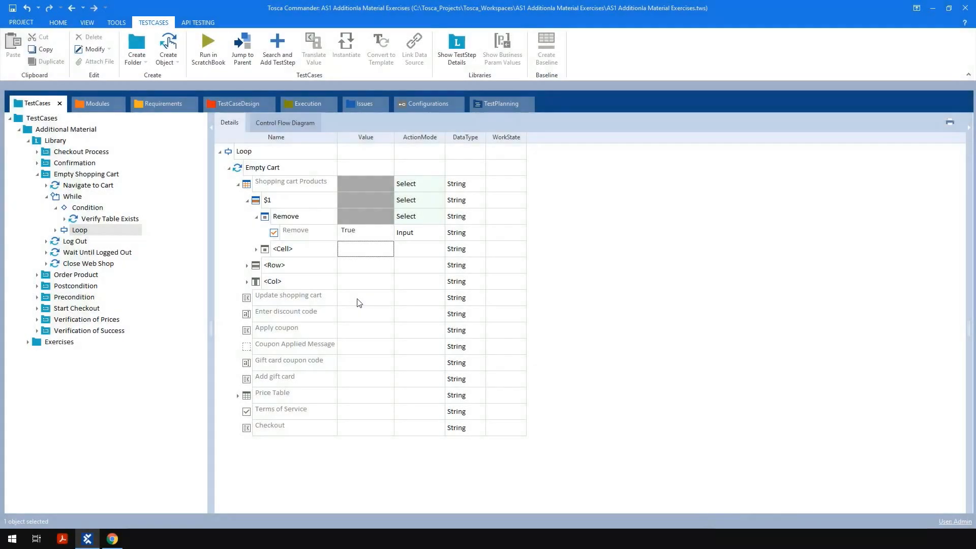
pyautogui.click(359, 303)
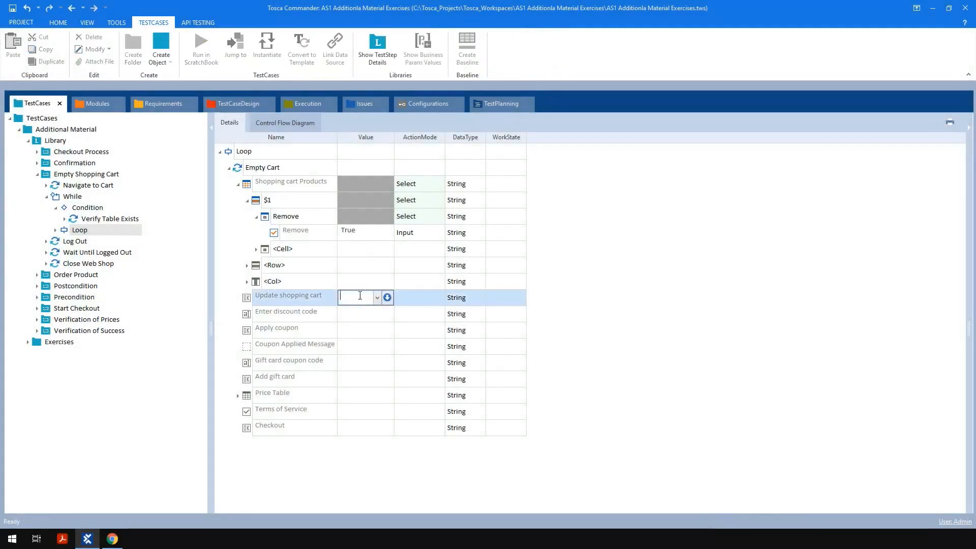
pyautogui.click(603, 304)
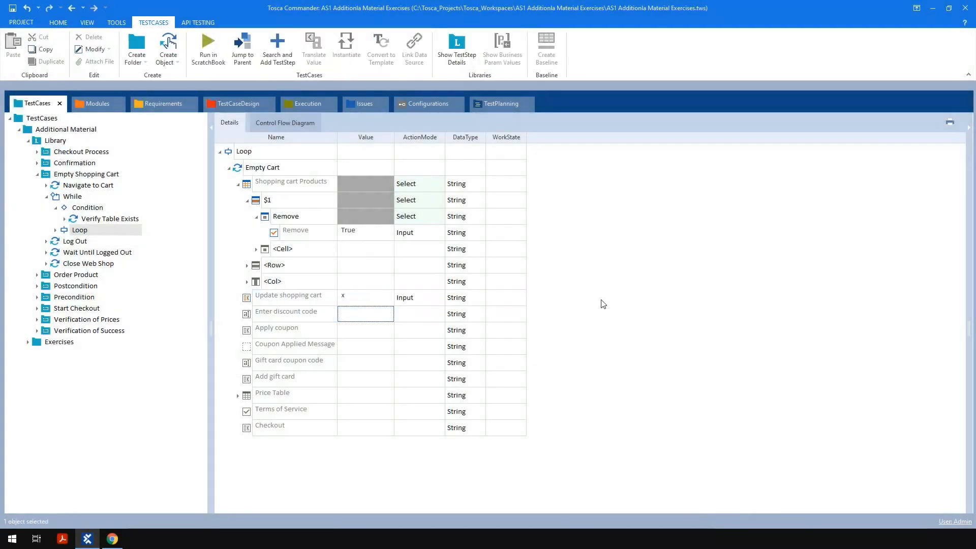
# Step: In the Demo Web Shop in Chrome, add the 14.1-inch Laptop, Casual Golf Belt, Blue Jeans and Blue and green Sneaker, and open the shopping cart
pyautogui.click(83, 177)
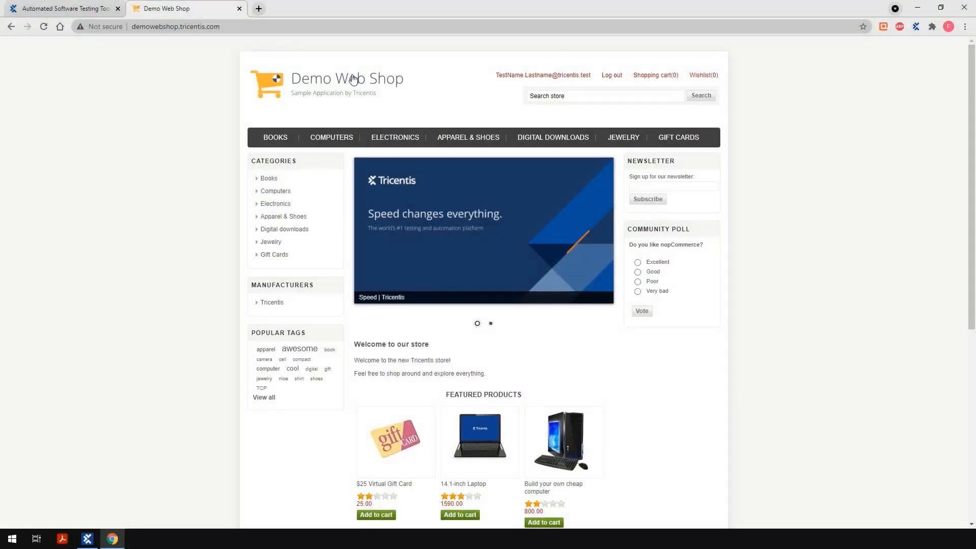
pyautogui.click(464, 515)
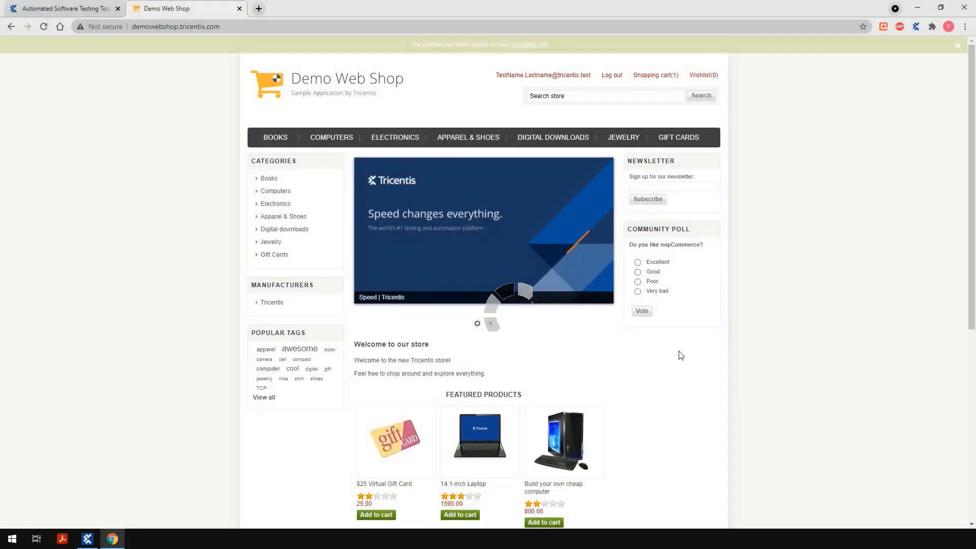
pyautogui.click(470, 136)
pyautogui.click(626, 328)
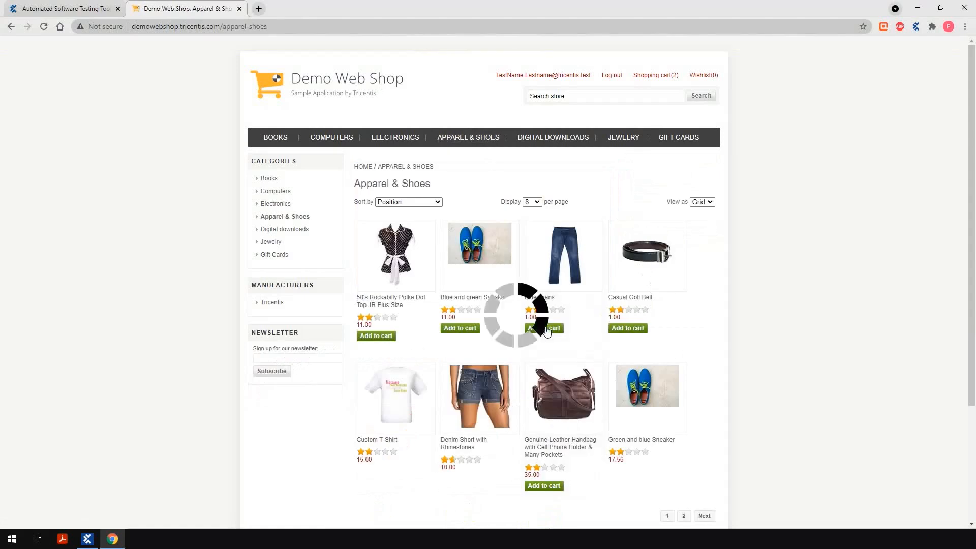
pyautogui.click(460, 328)
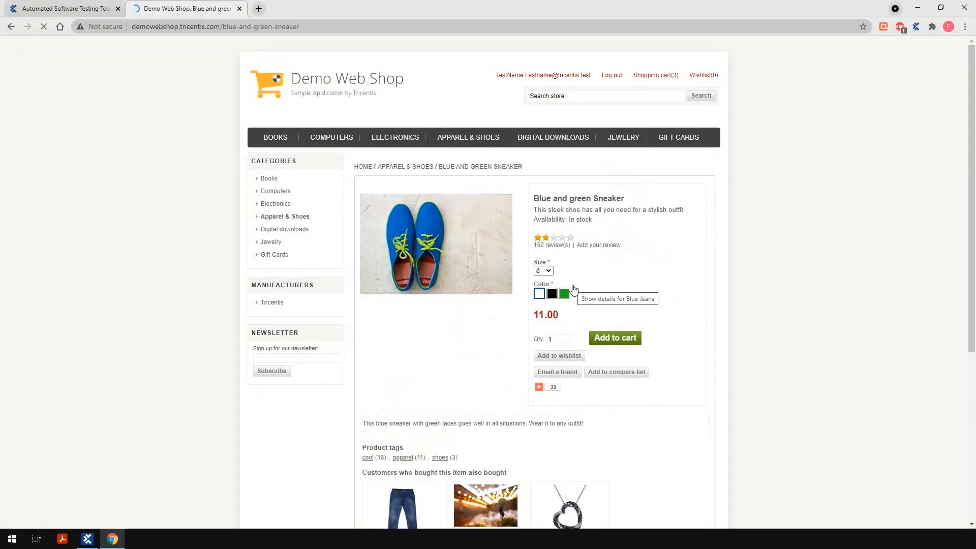
pyautogui.click(623, 338)
pyautogui.click(655, 76)
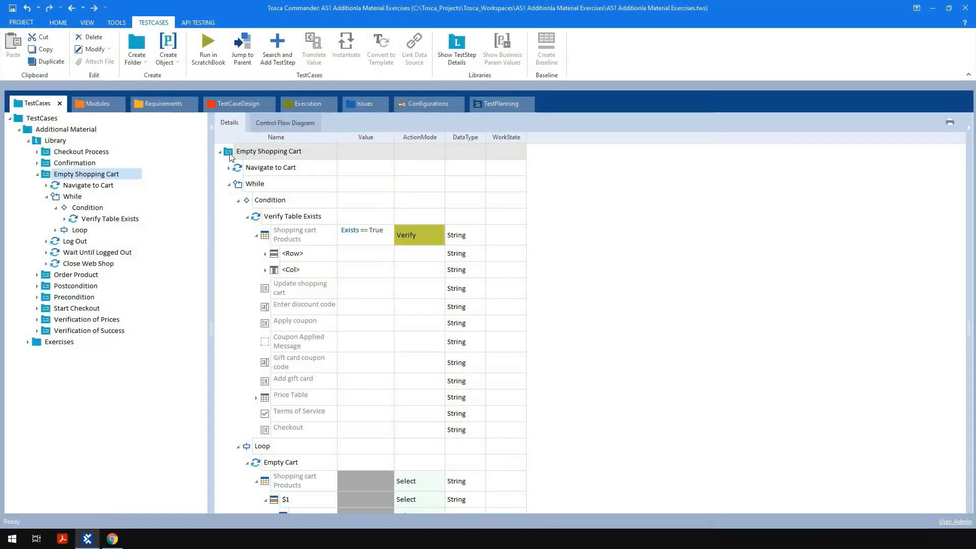
# Step: Back in Tosca, run the Empty Shopping Cart test step block in the ScratchBook
pyautogui.rightClick(230, 155)
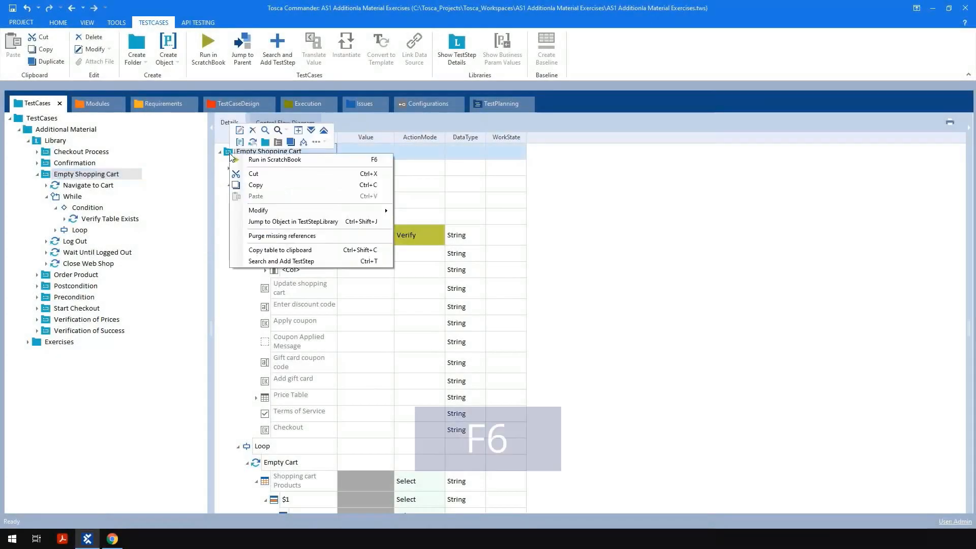
pyautogui.click(270, 159)
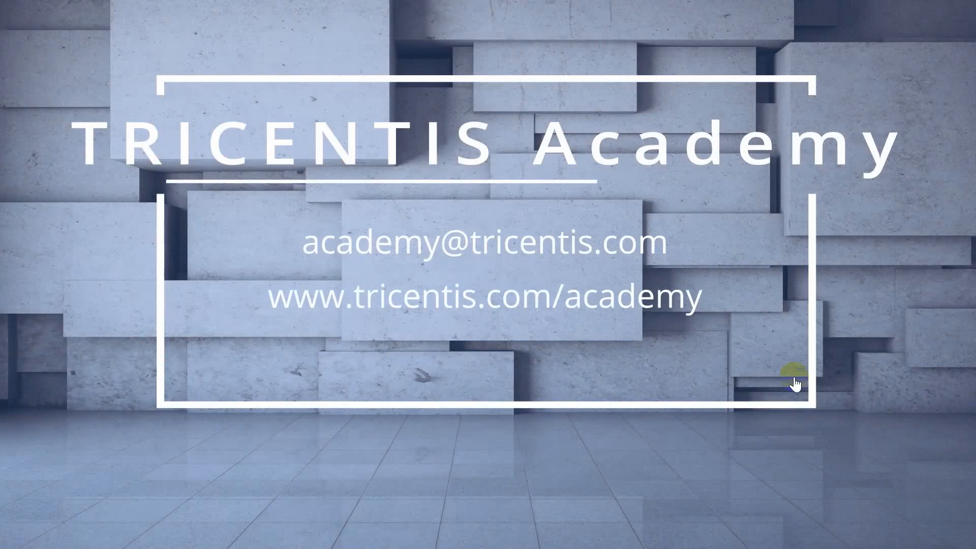
pyautogui.click(950, 521)
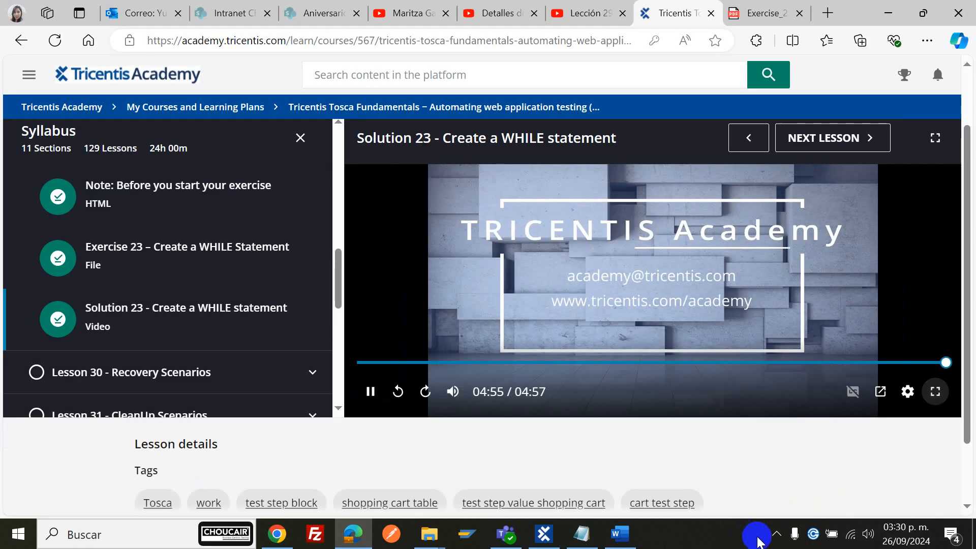